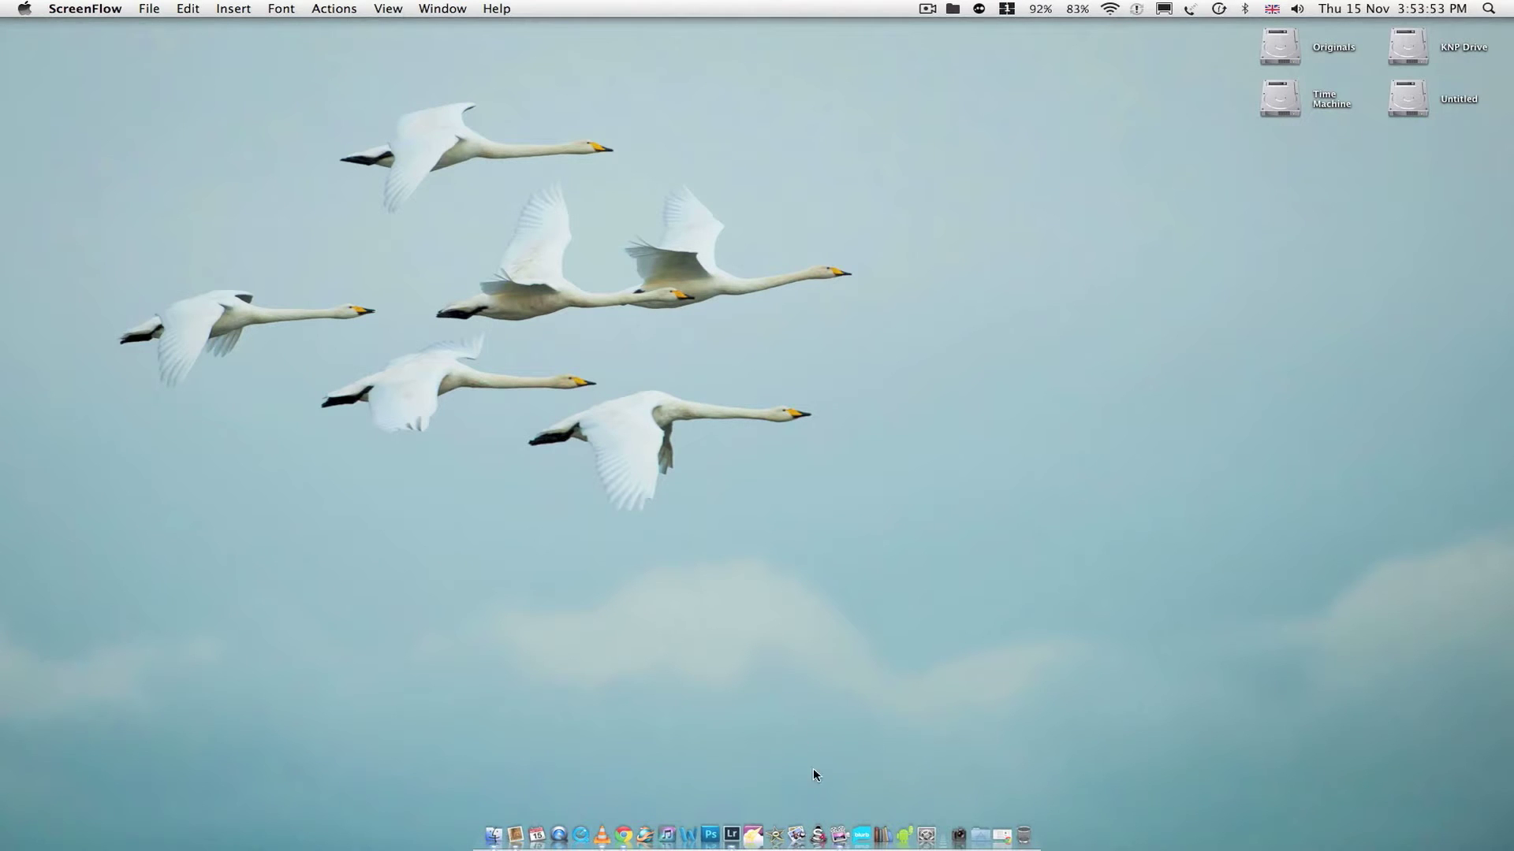
Step: Launch Spyder4Elite and advance past the Welcome checklist to the Select Workflow page
click(822, 819)
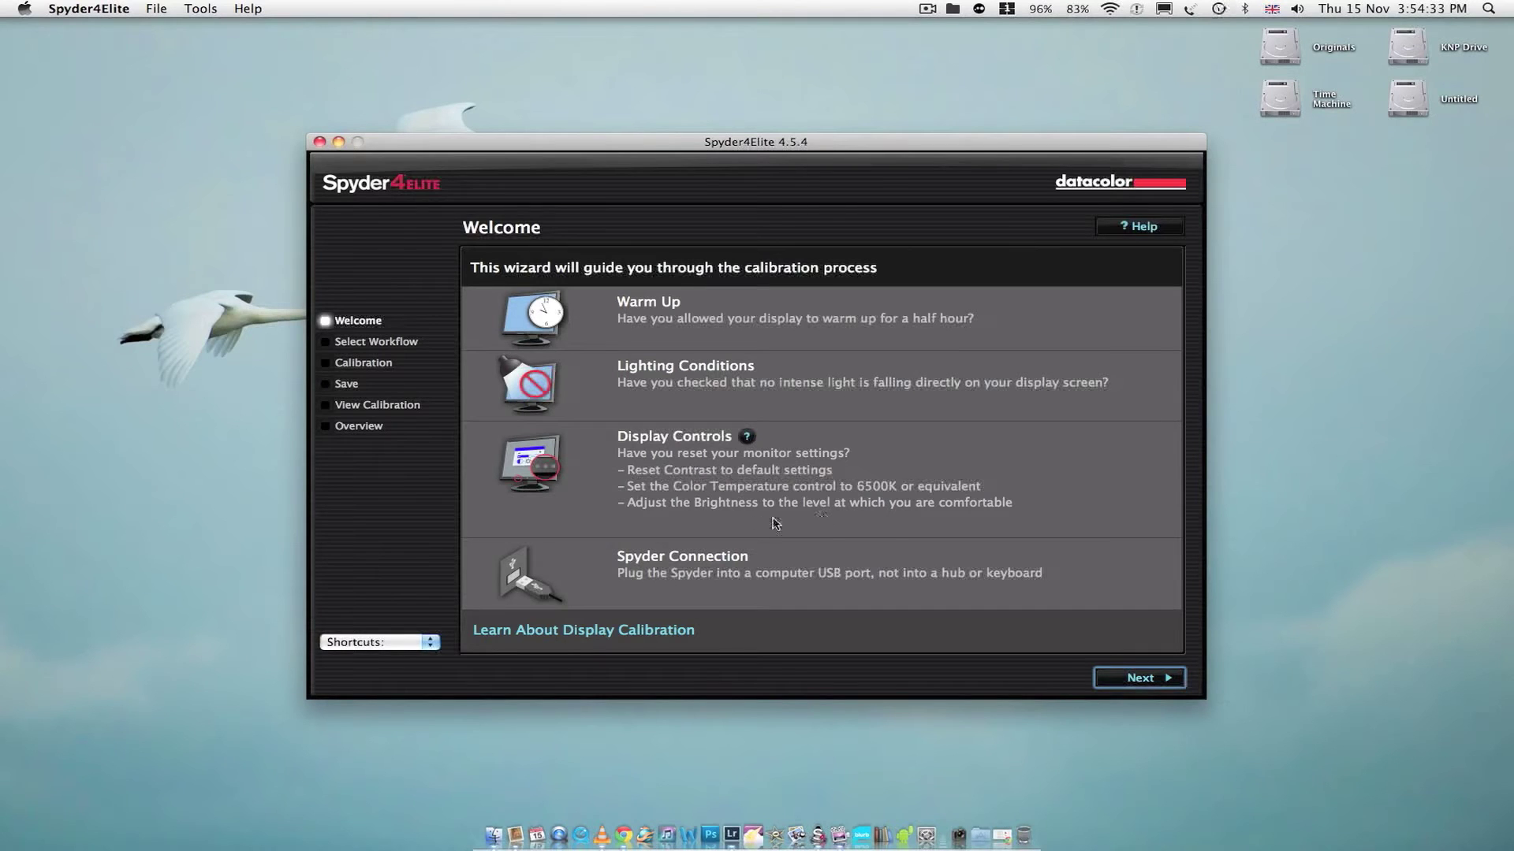
click(1147, 679)
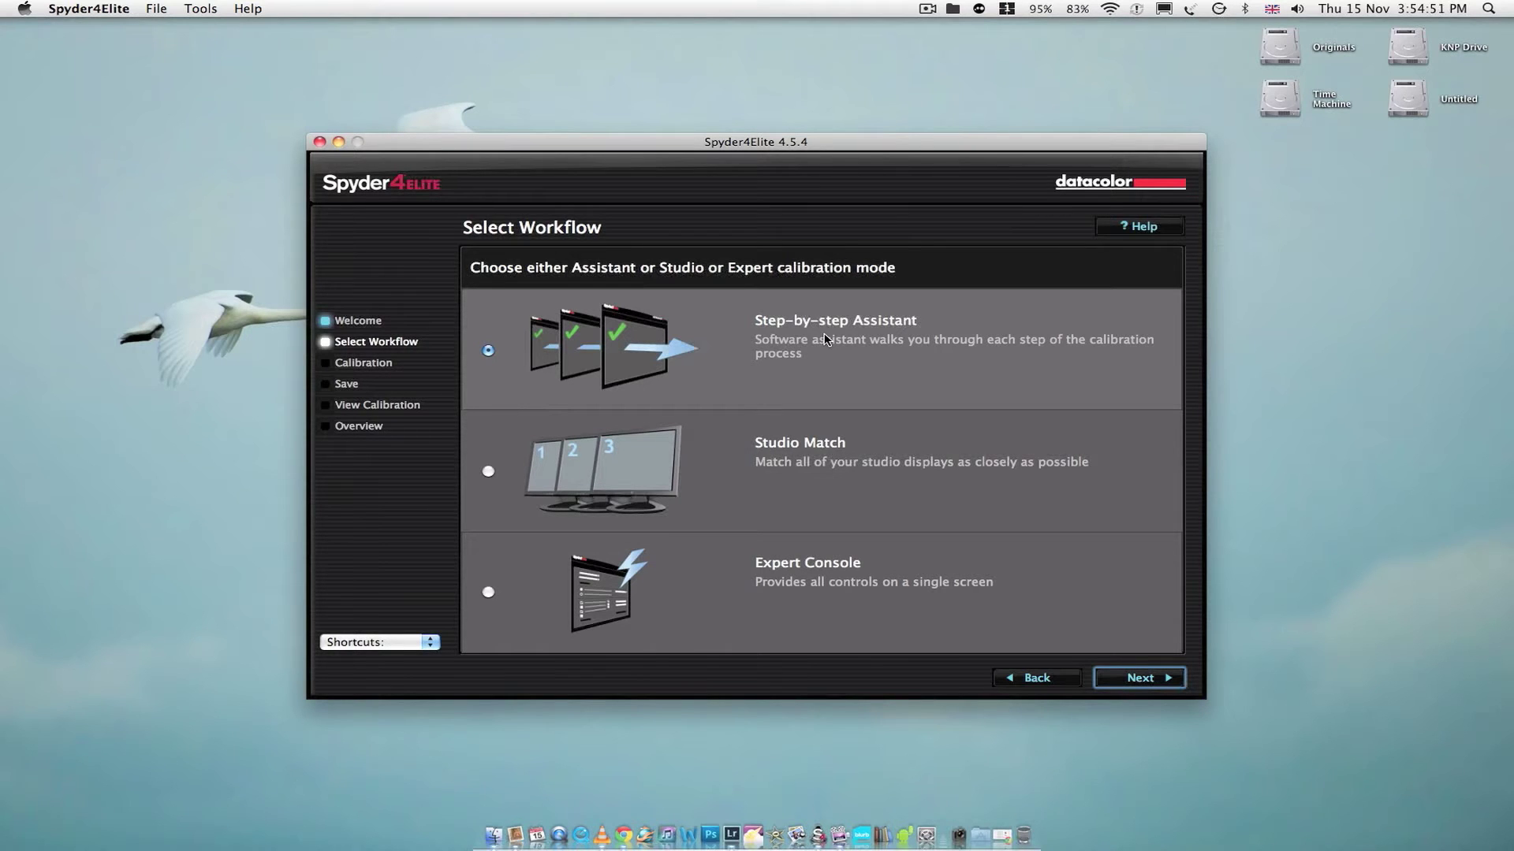
Step: Choose Step-by-step Assistant and keep ReCAL with Gamma 2.2, 6500K and brightness 180
click(1149, 683)
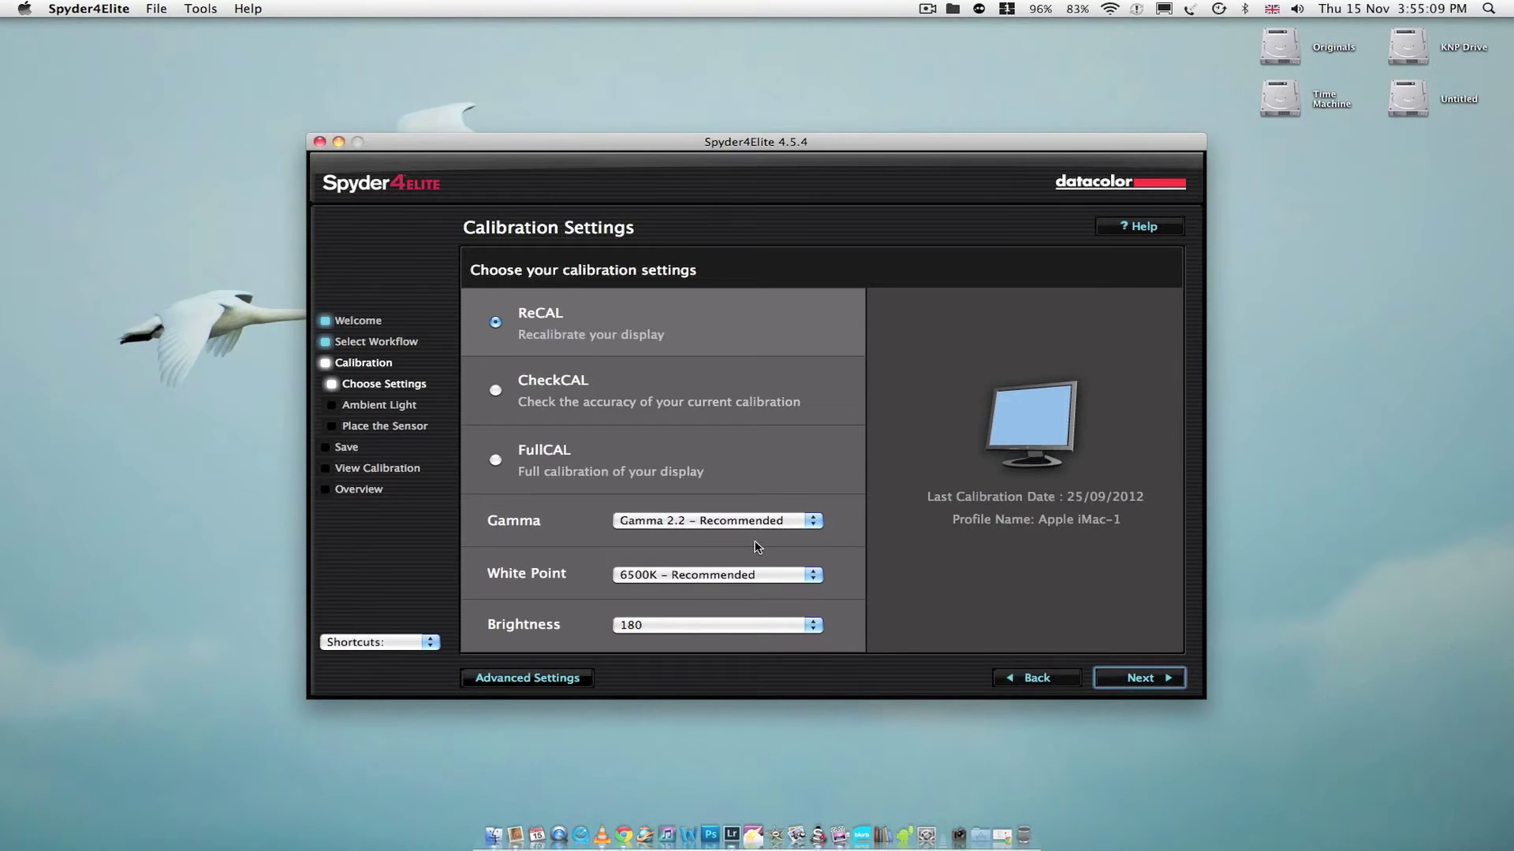
click(1153, 681)
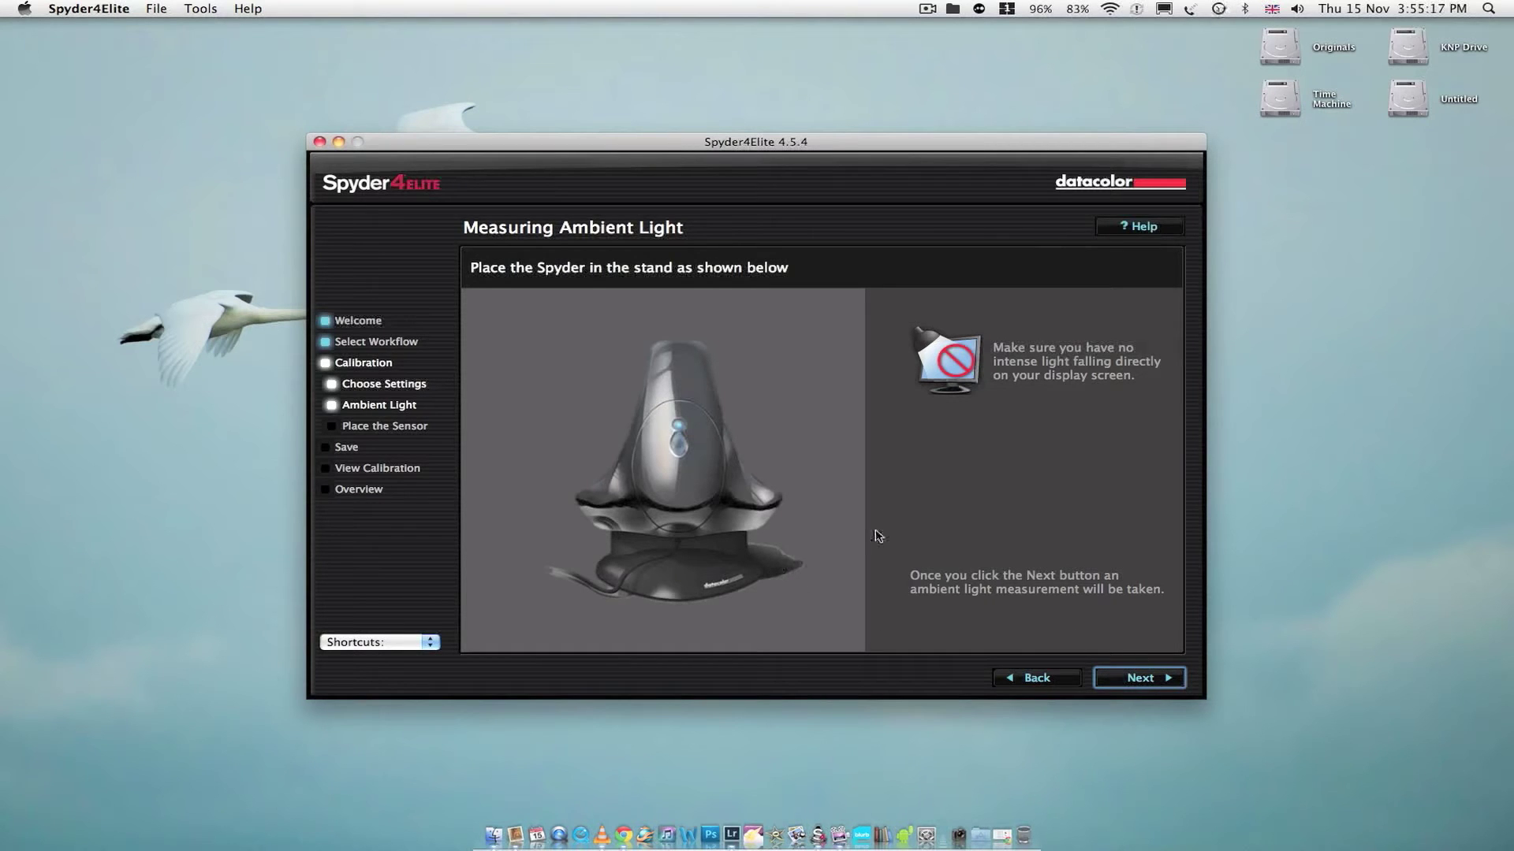
Step: Measure ambient light and accept the suggested 120 cd/m^2 and 5800 targets
click(1153, 680)
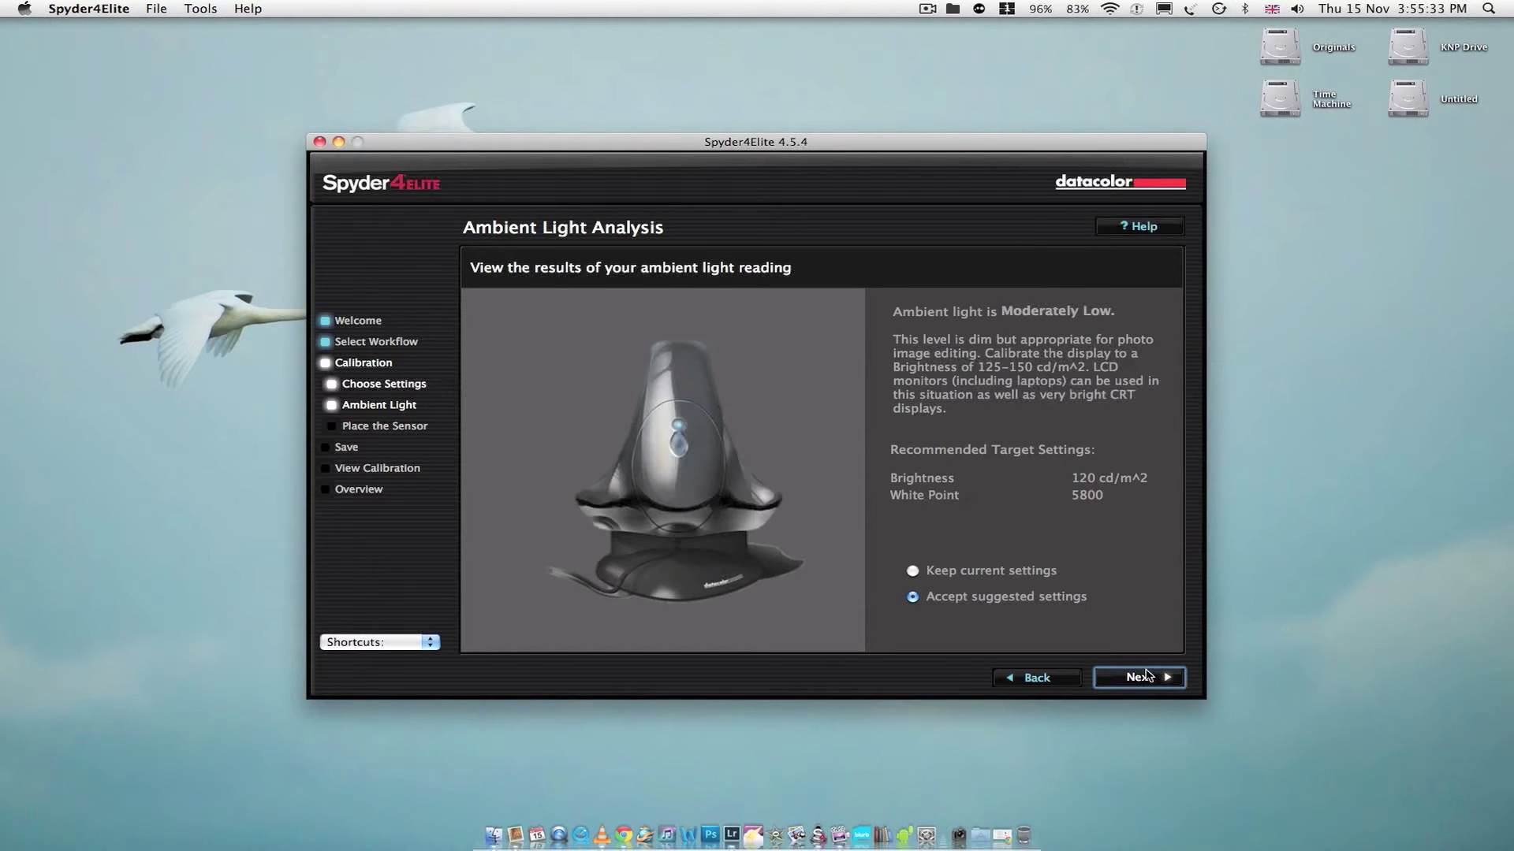
click(1145, 676)
click(1151, 682)
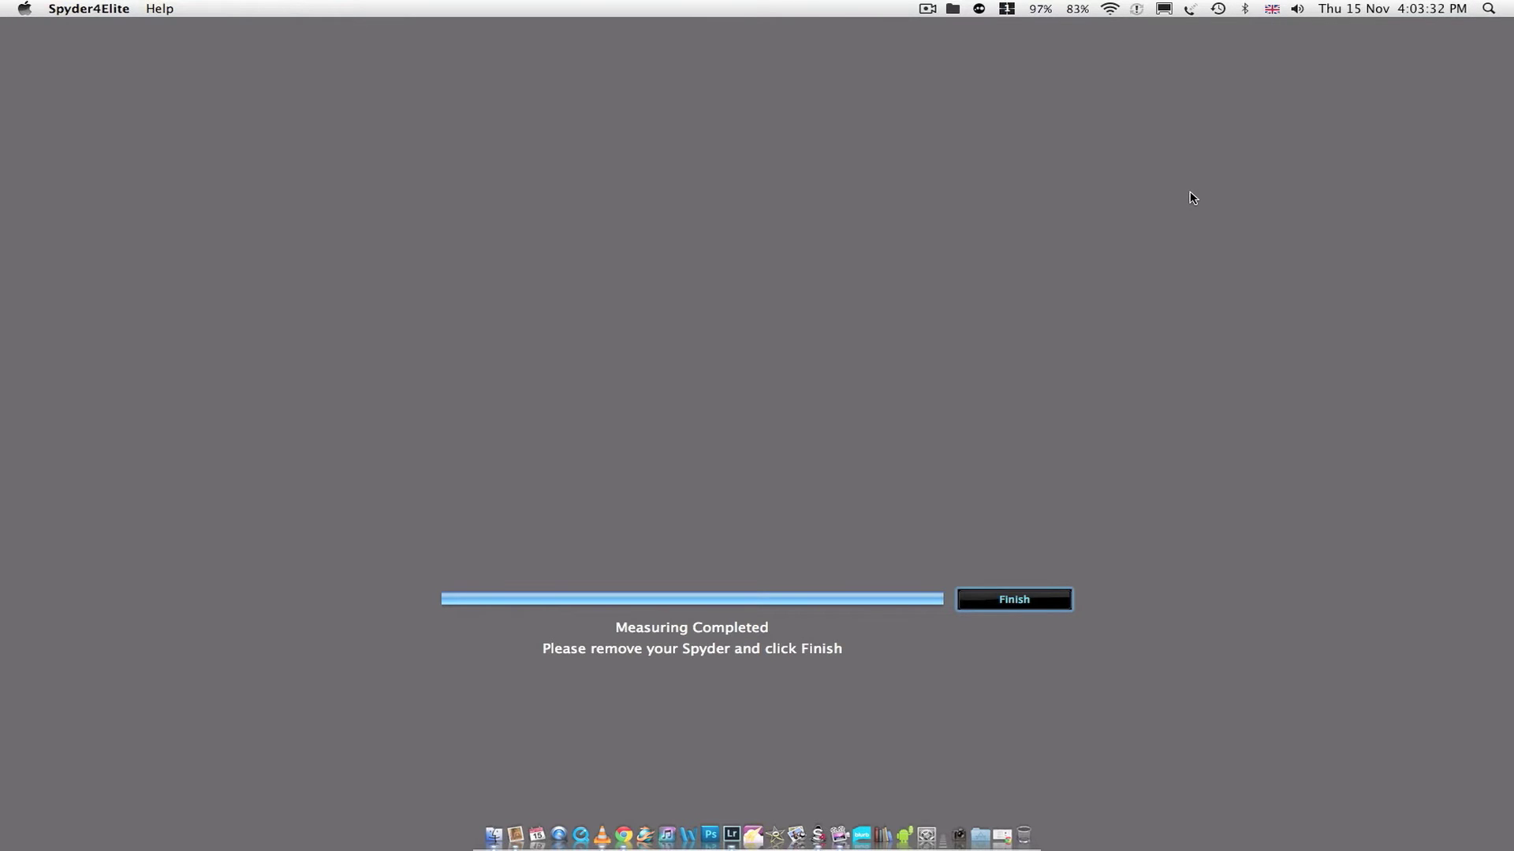
Step: Finish the measurement and replace the default profile name with 'Spyder Profile'
click(1019, 602)
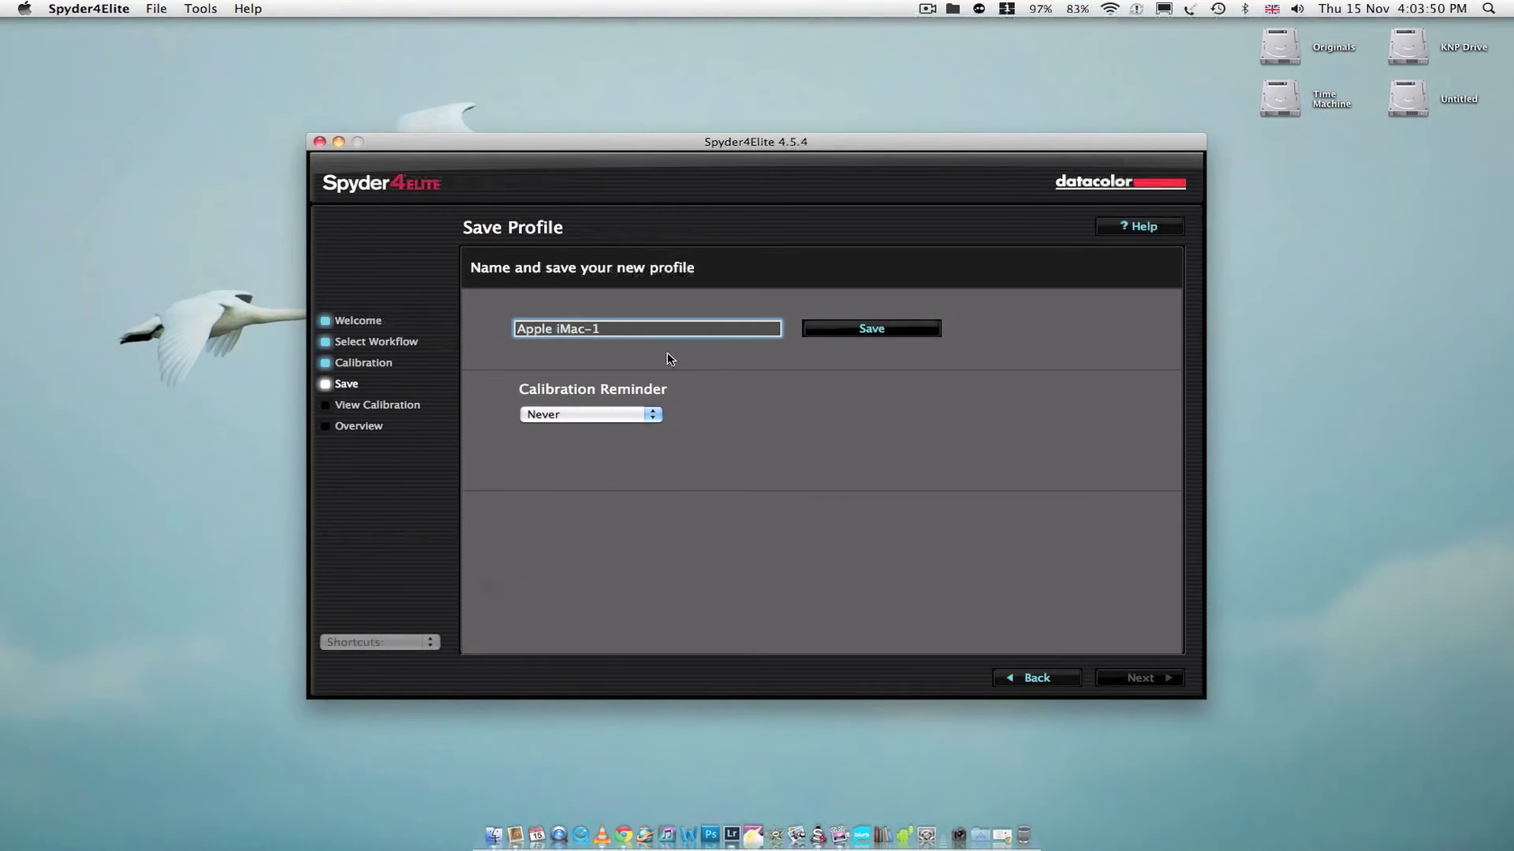
drag(610, 329, 406, 314)
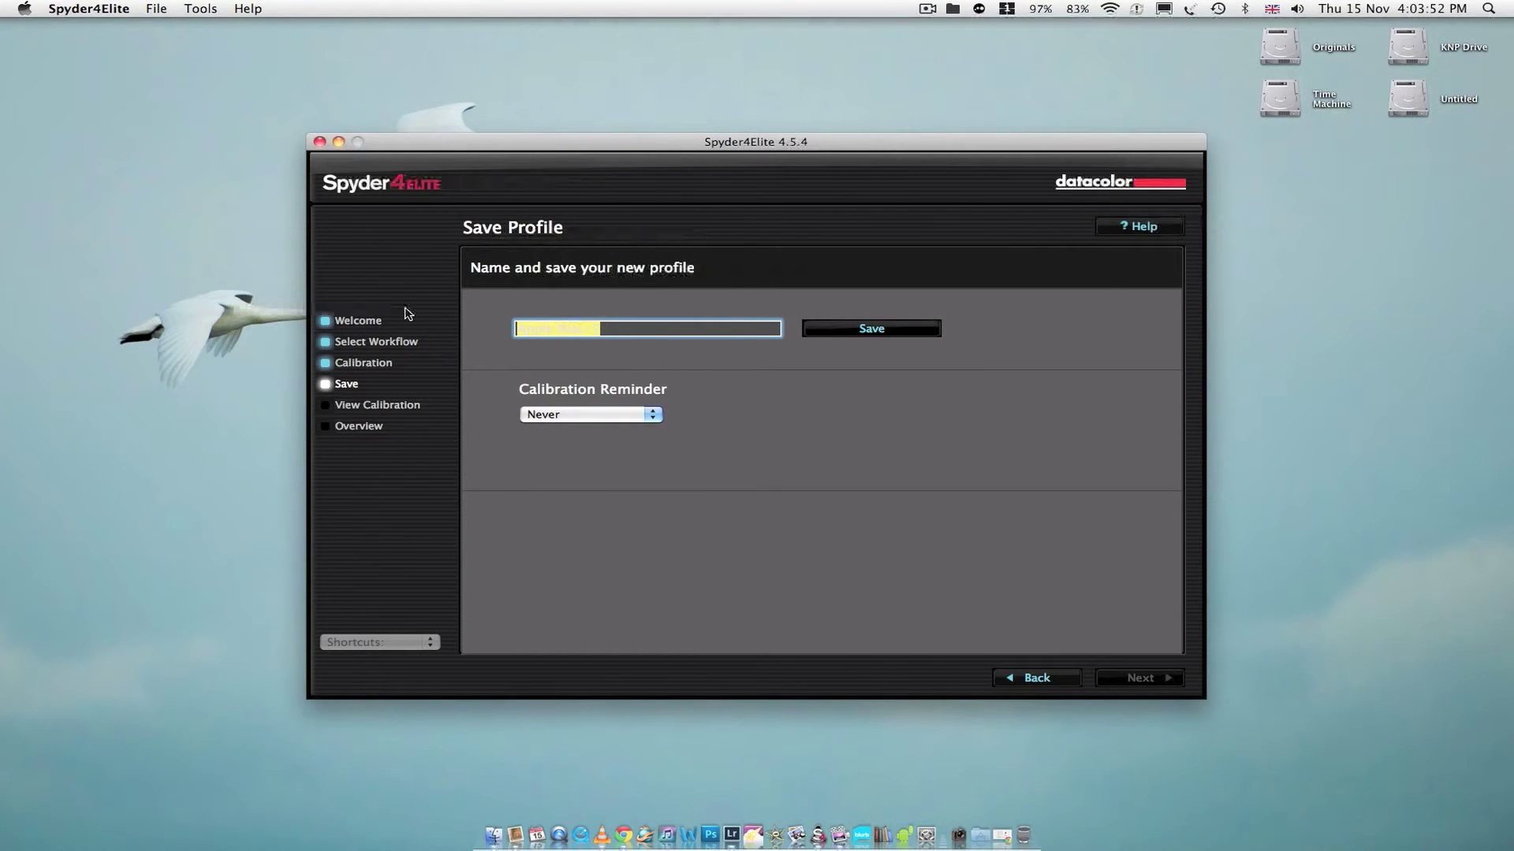
key(BackSpace)
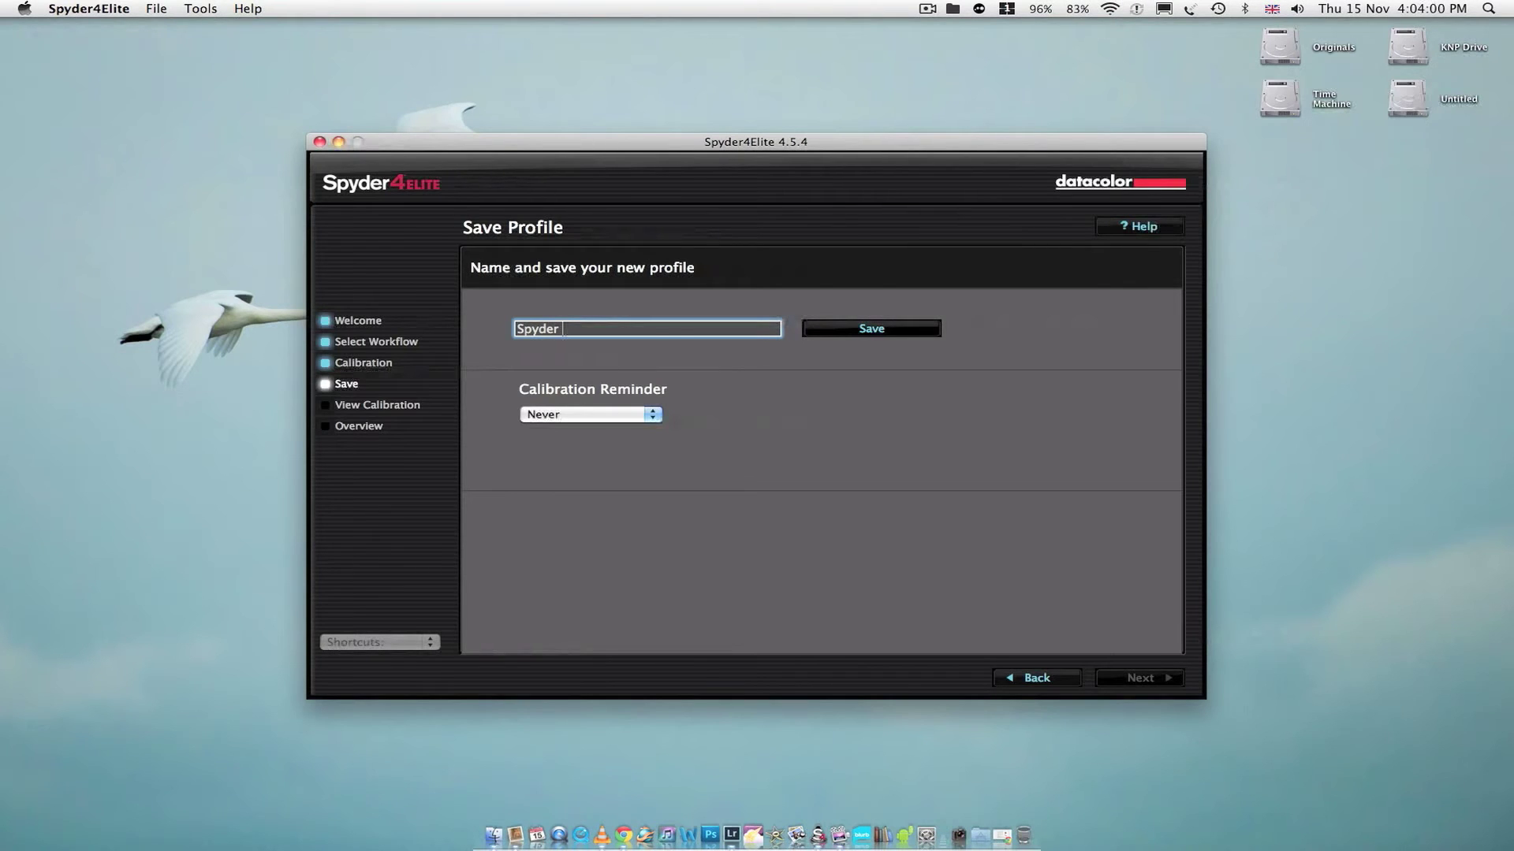
text(Profile)
Step: Save 'Spyder Profile' to the ColorSync Profiles folder so the system uses it
click(882, 330)
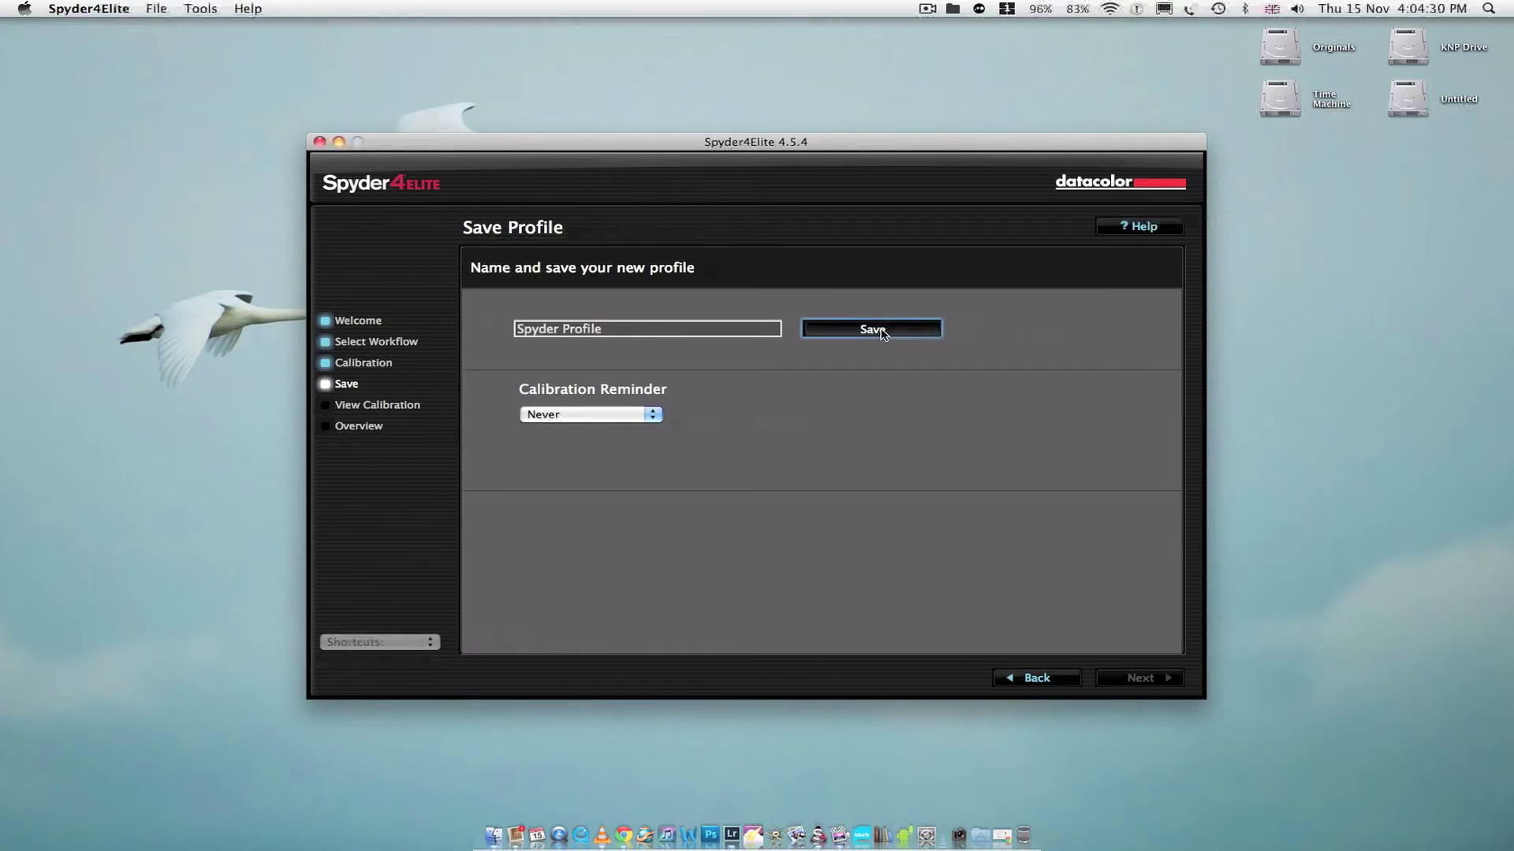
click(881, 331)
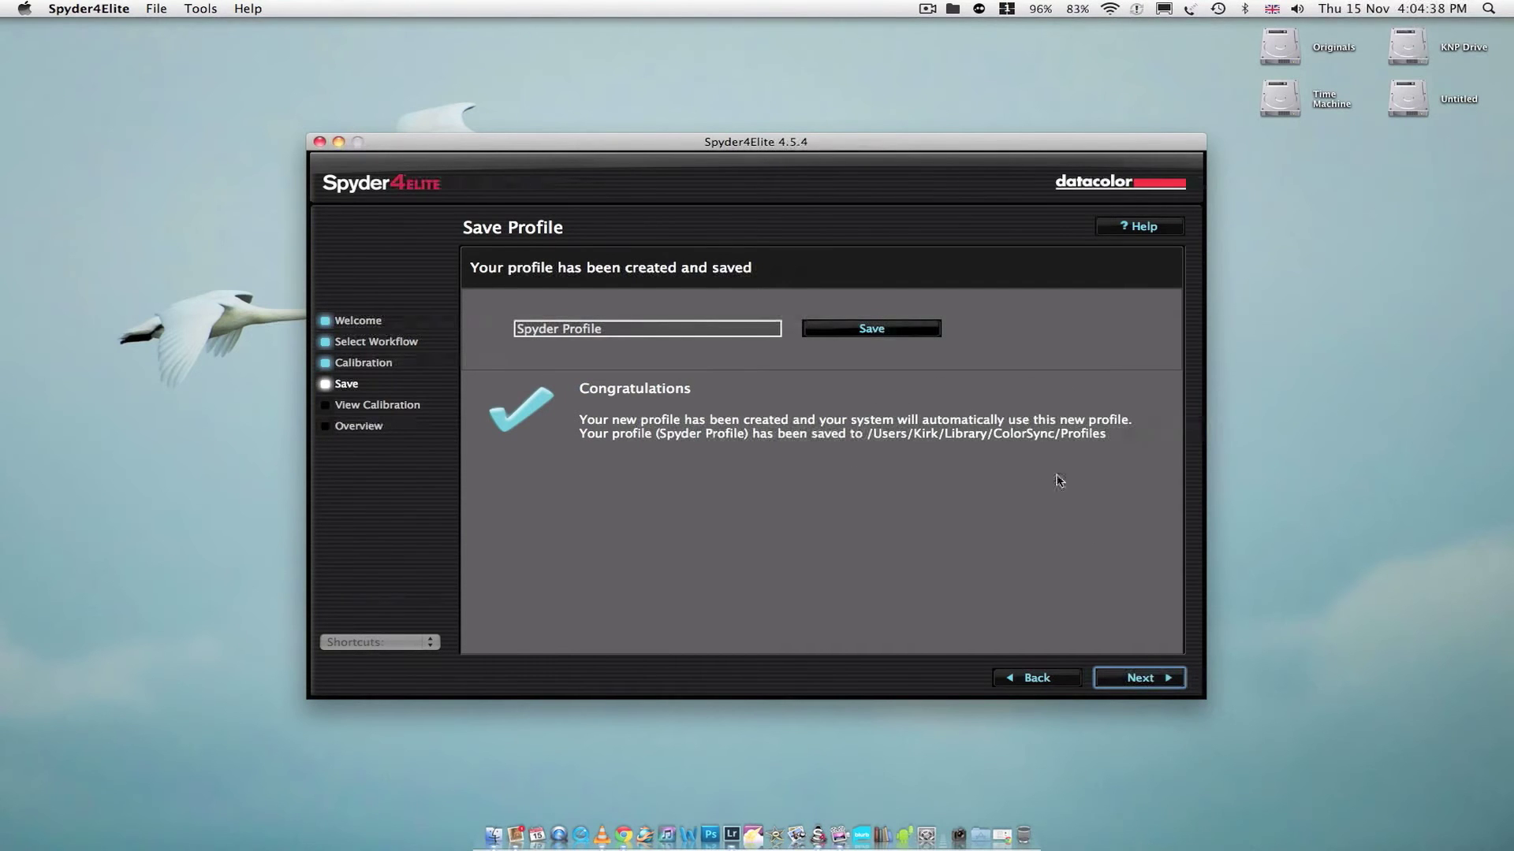
Step: Toggle the SpyderProof sample images between uncalibrated and calibrated views, ending on Calibrated View
click(1148, 679)
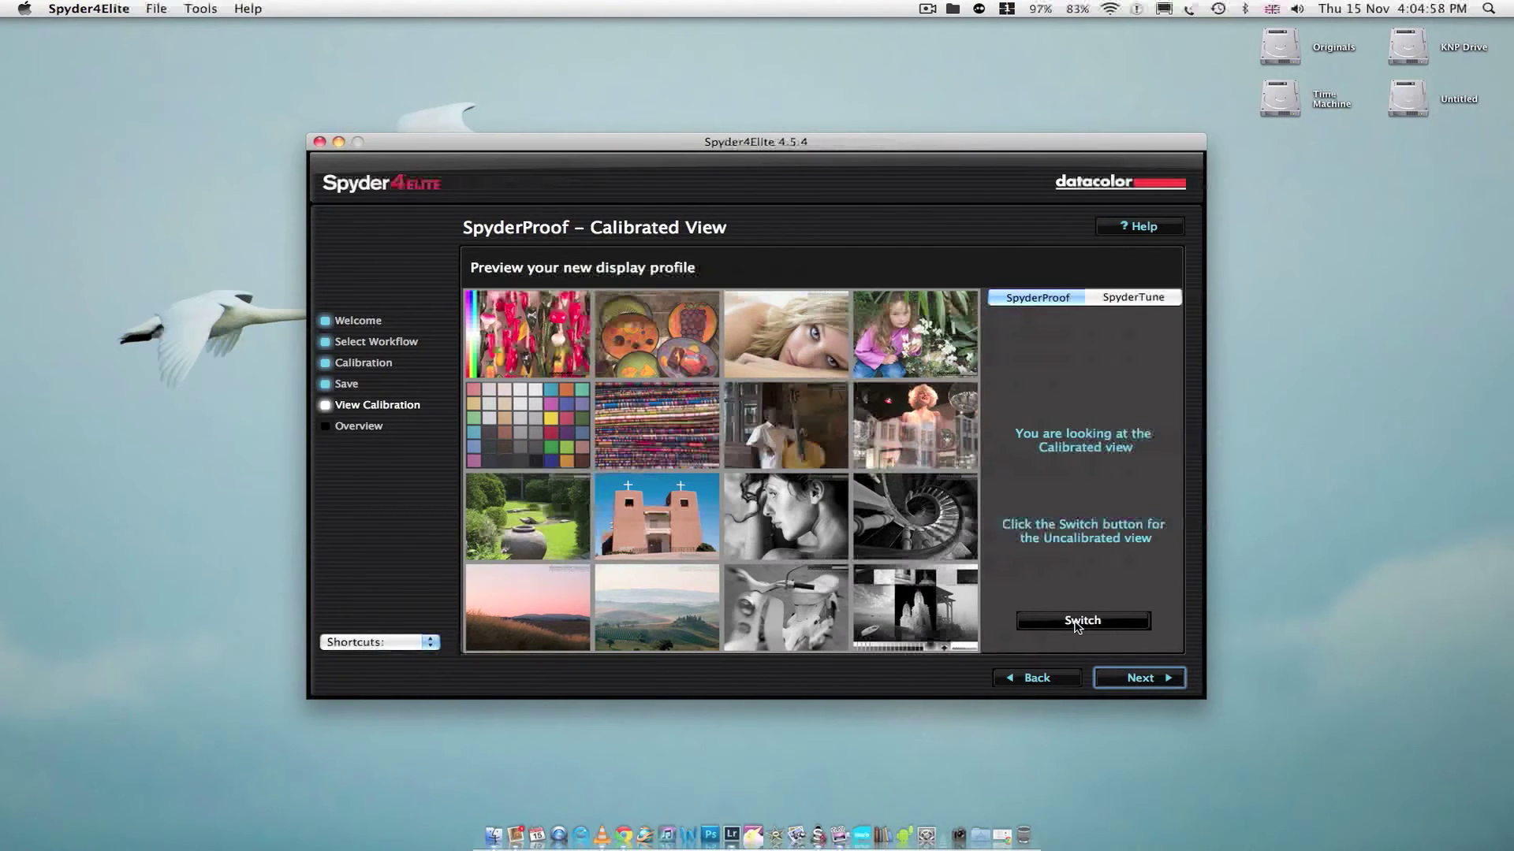
click(1076, 623)
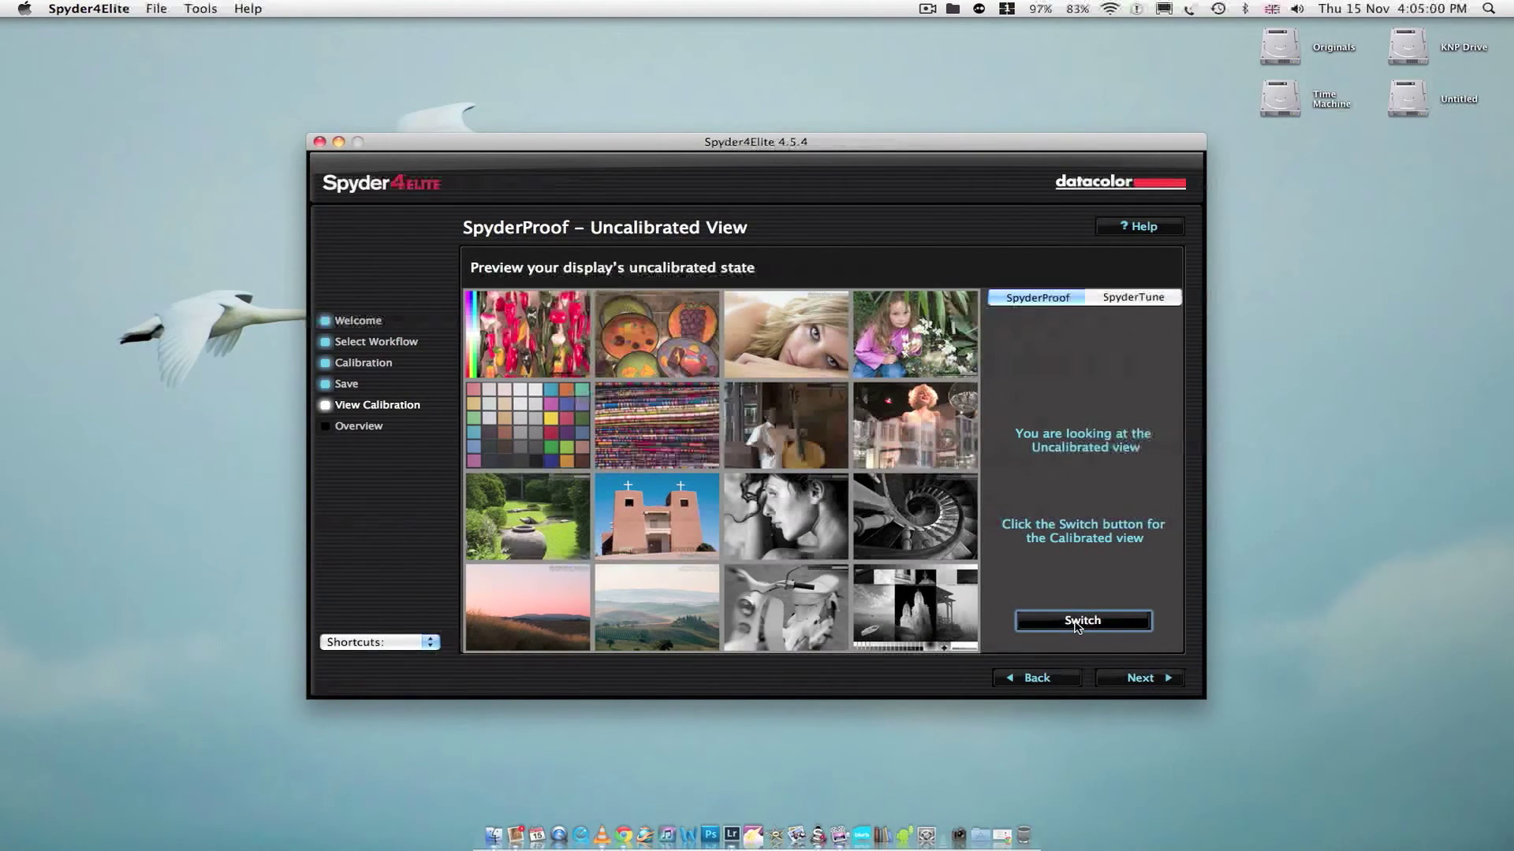
click(1077, 623)
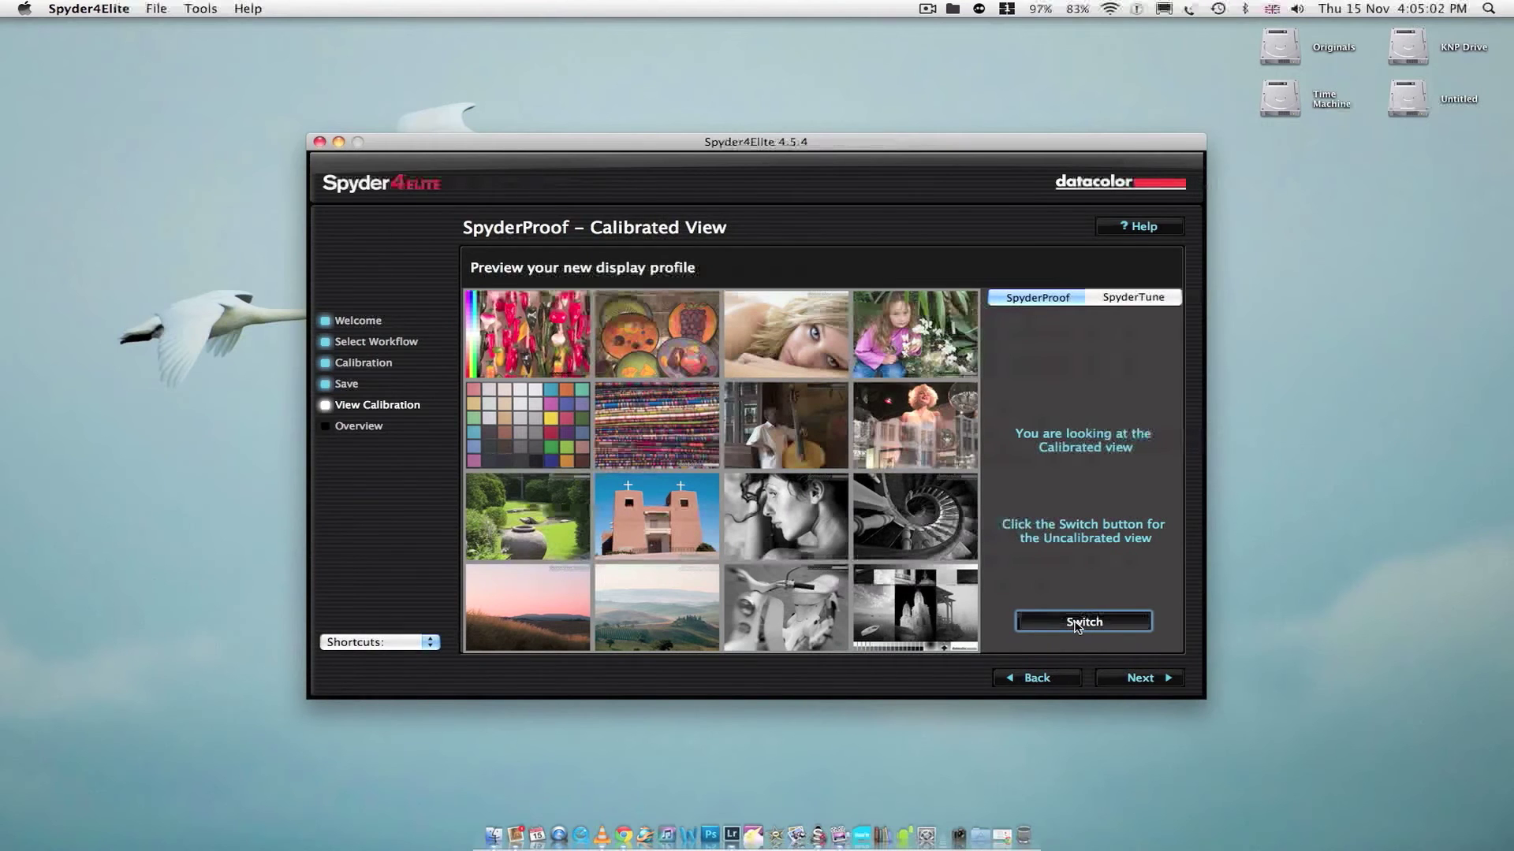
click(1076, 622)
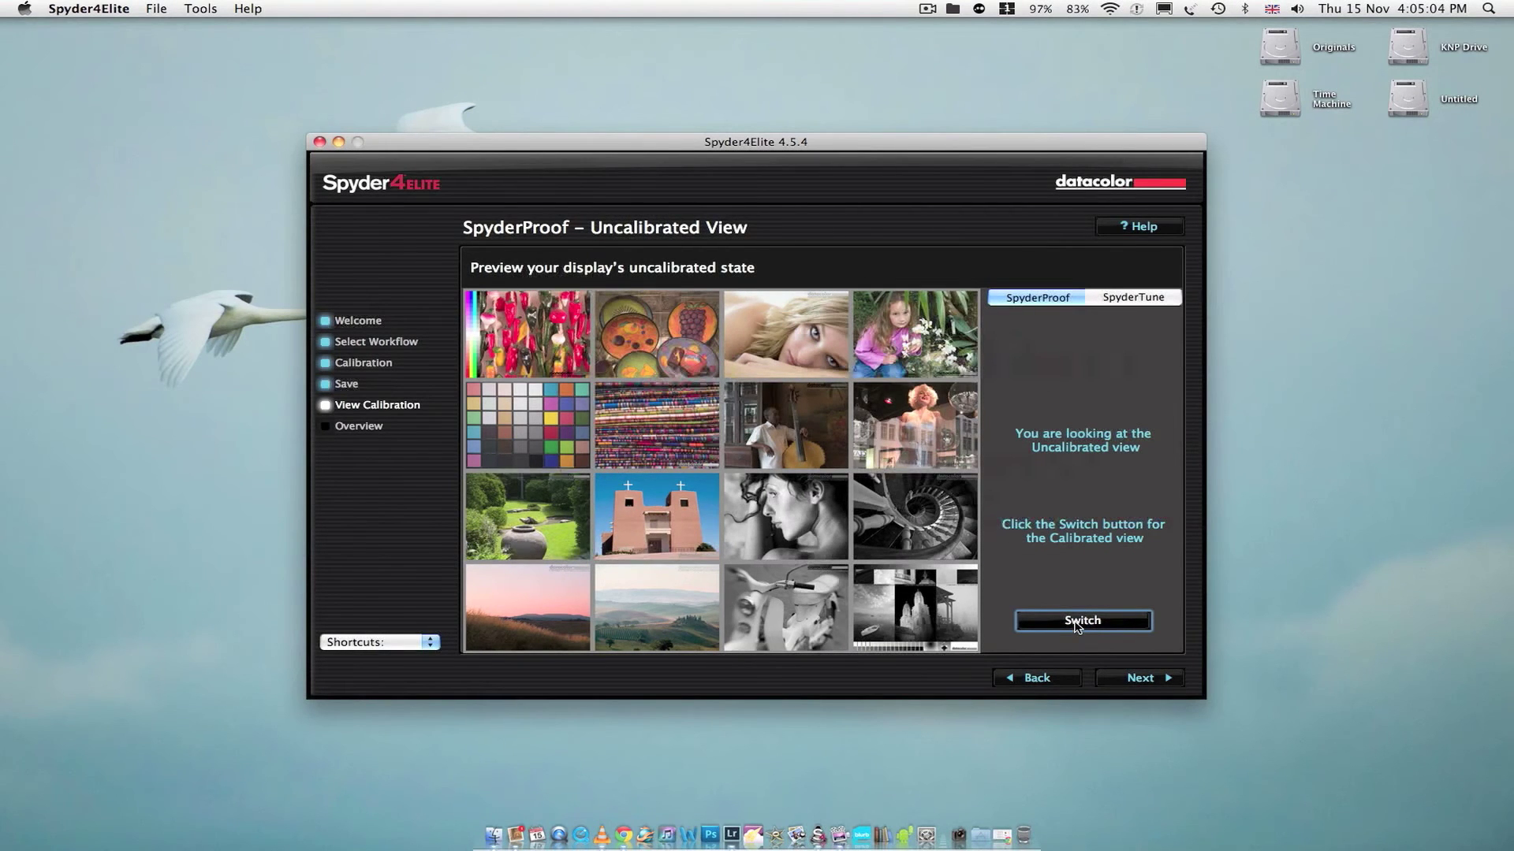
click(1077, 622)
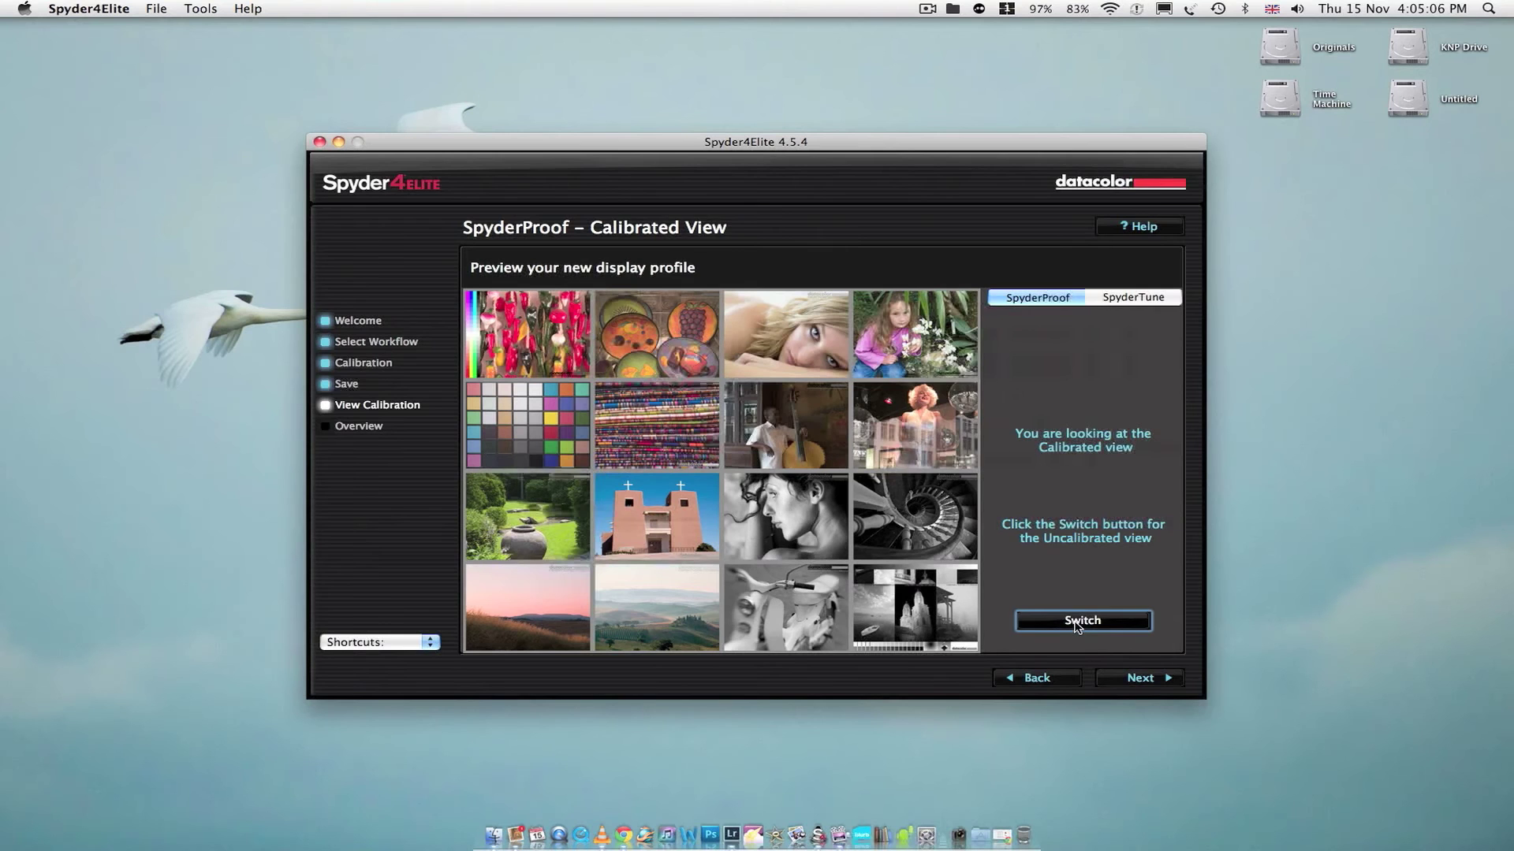
click(1077, 622)
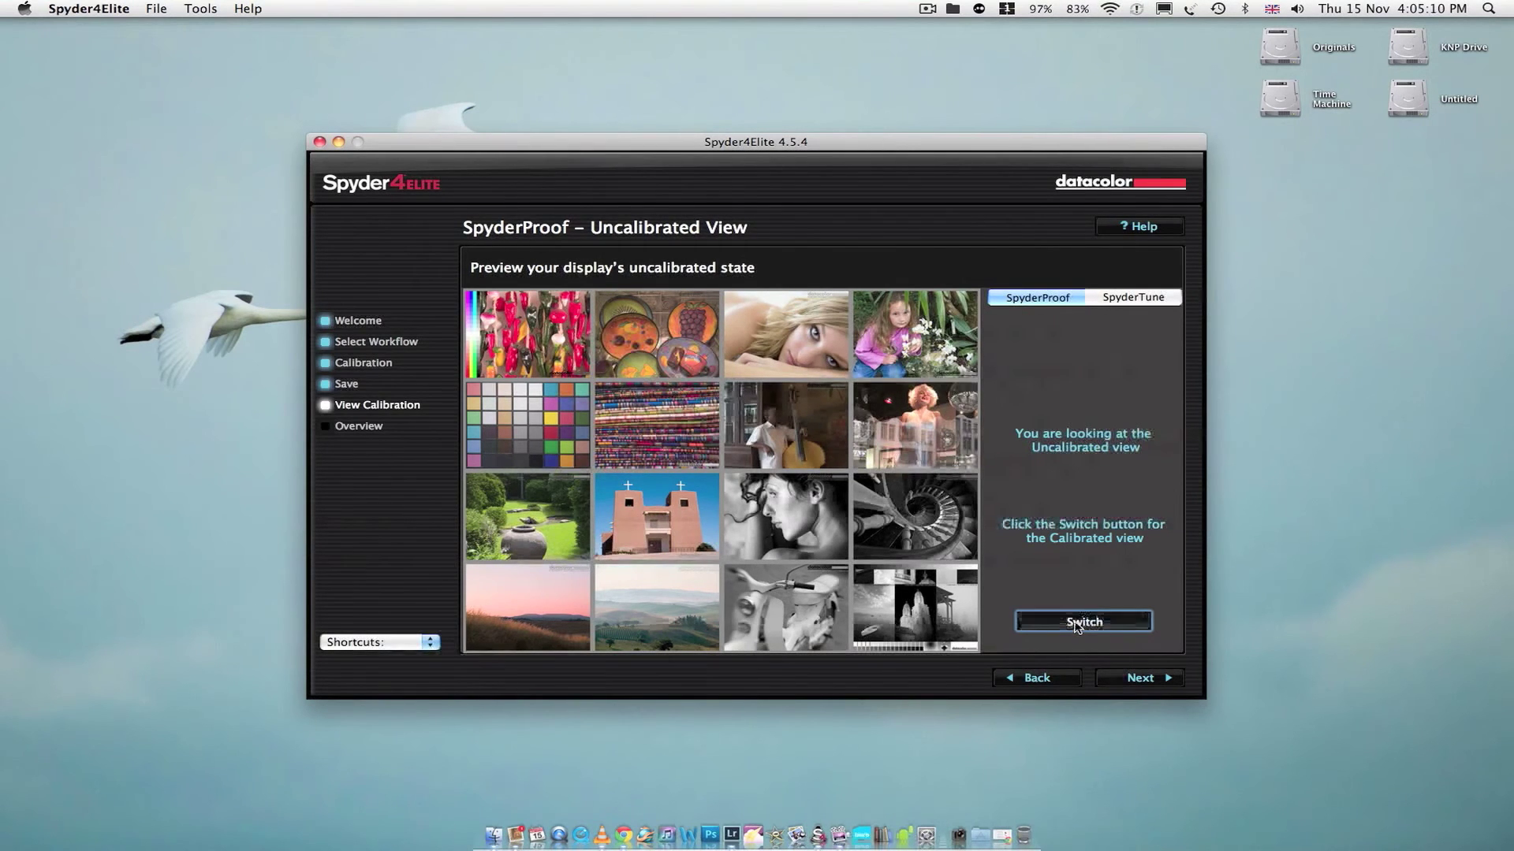
click(1077, 623)
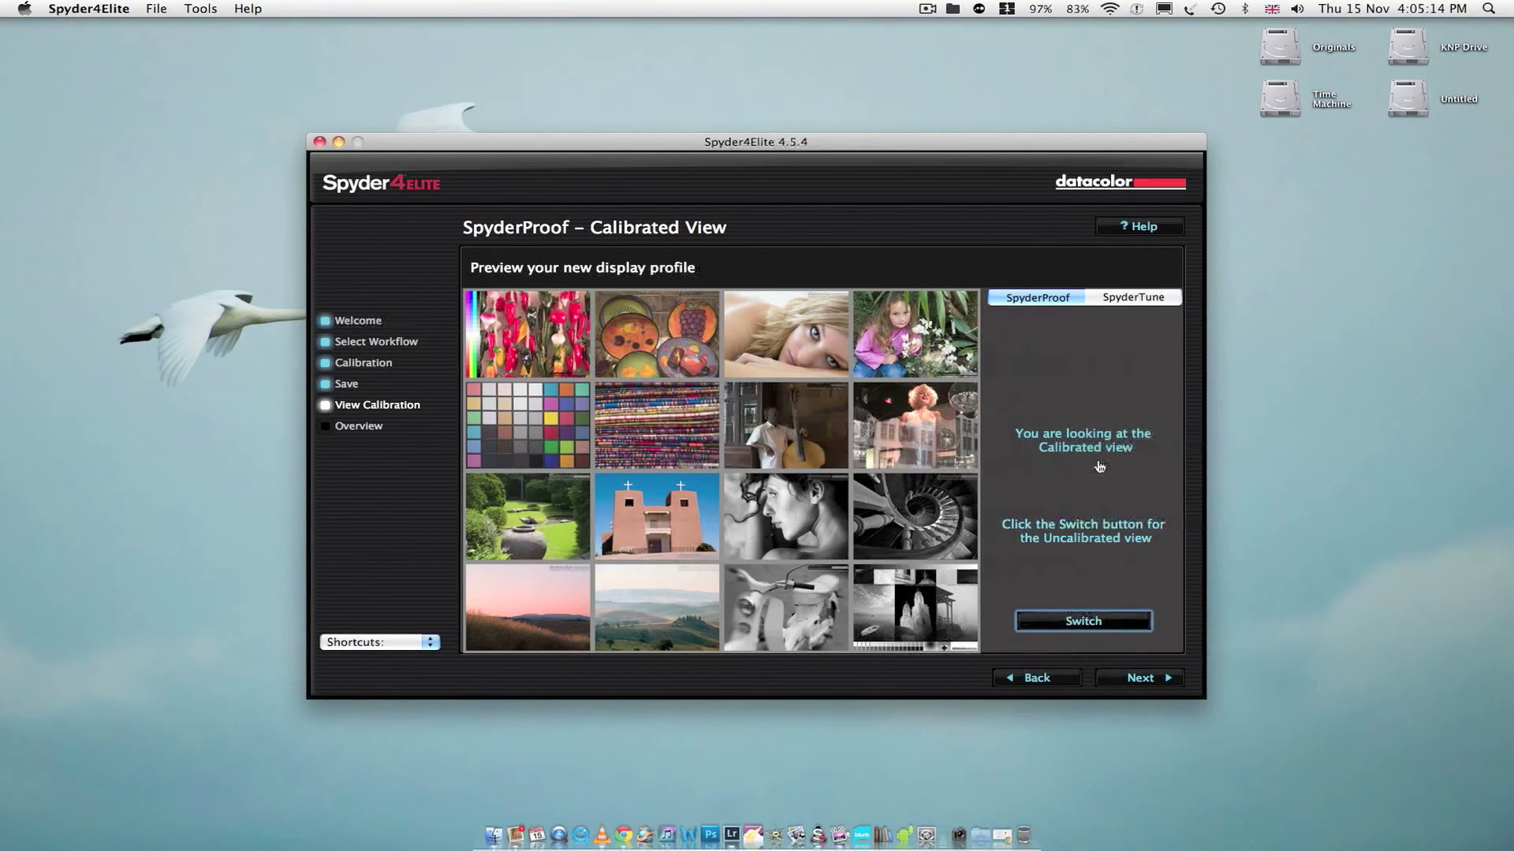
click(1131, 299)
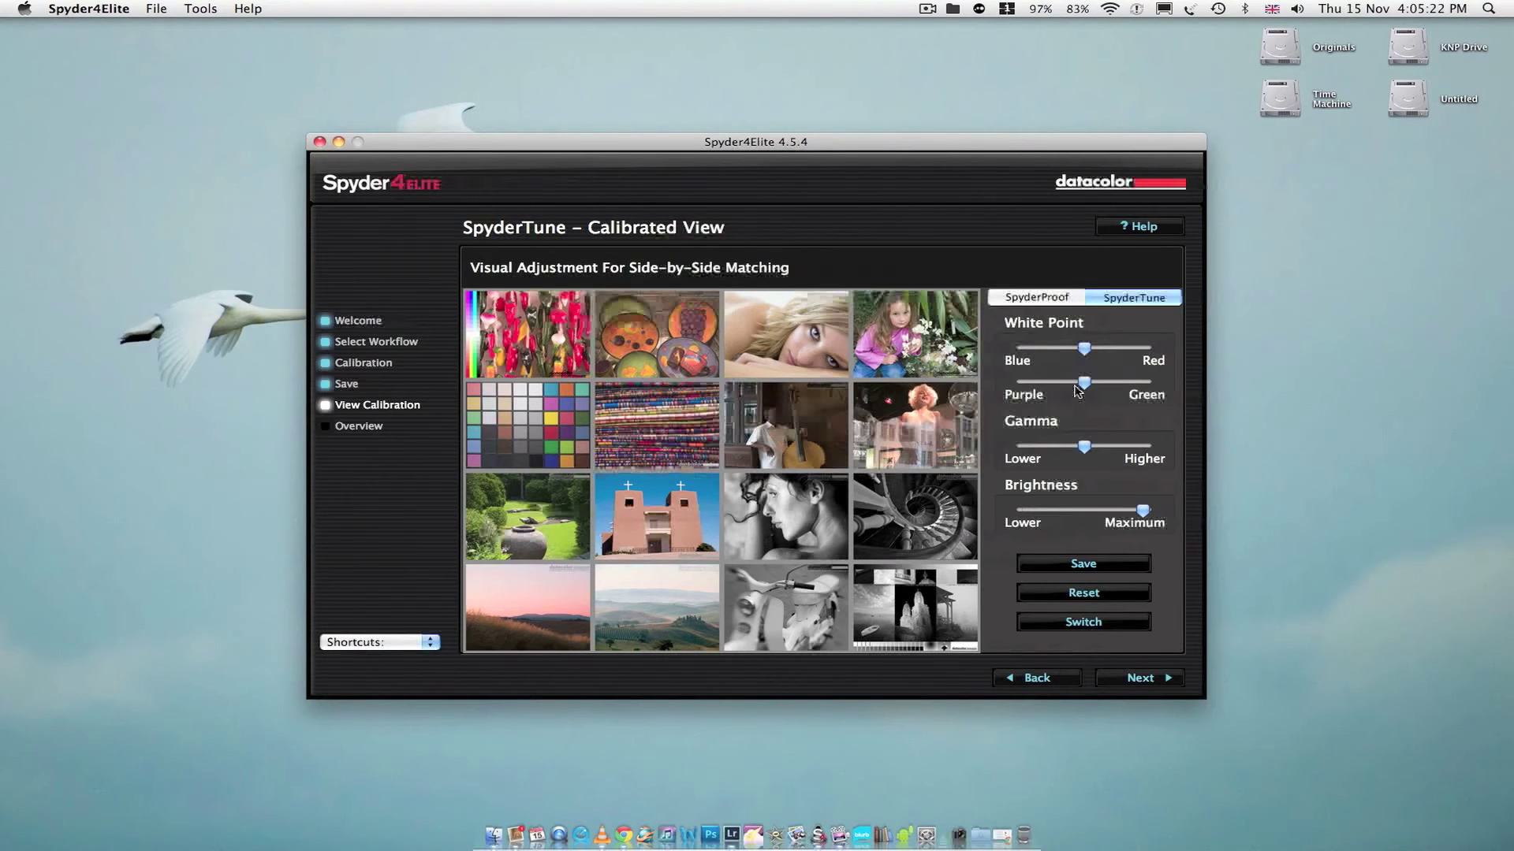
click(1062, 349)
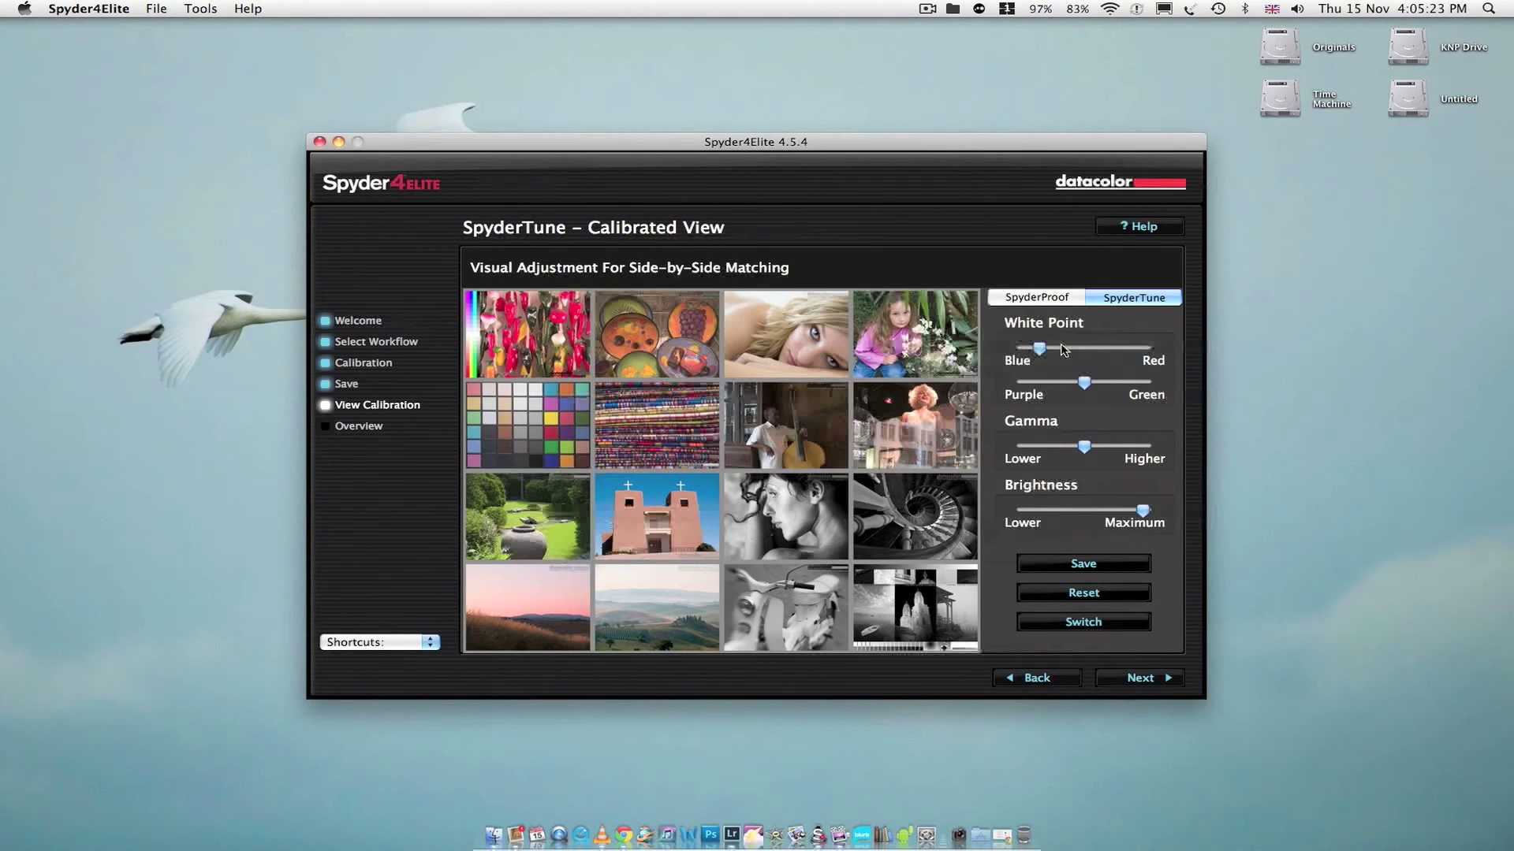
click(1111, 351)
mouse_move(1086, 354)
mouse_down()
mouse_move(1064, 352)
mouse_move(1107, 353)
mouse_move(1054, 353)
mouse_move(1086, 353)
mouse_up()
mouse_move(1084, 446)
mouse_down()
mouse_move(1051, 446)
mouse_move(1084, 447)
mouse_up()
mouse_move(1094, 511)
mouse_down()
mouse_move(1043, 511)
mouse_move(1085, 515)
mouse_up()
click(1105, 594)
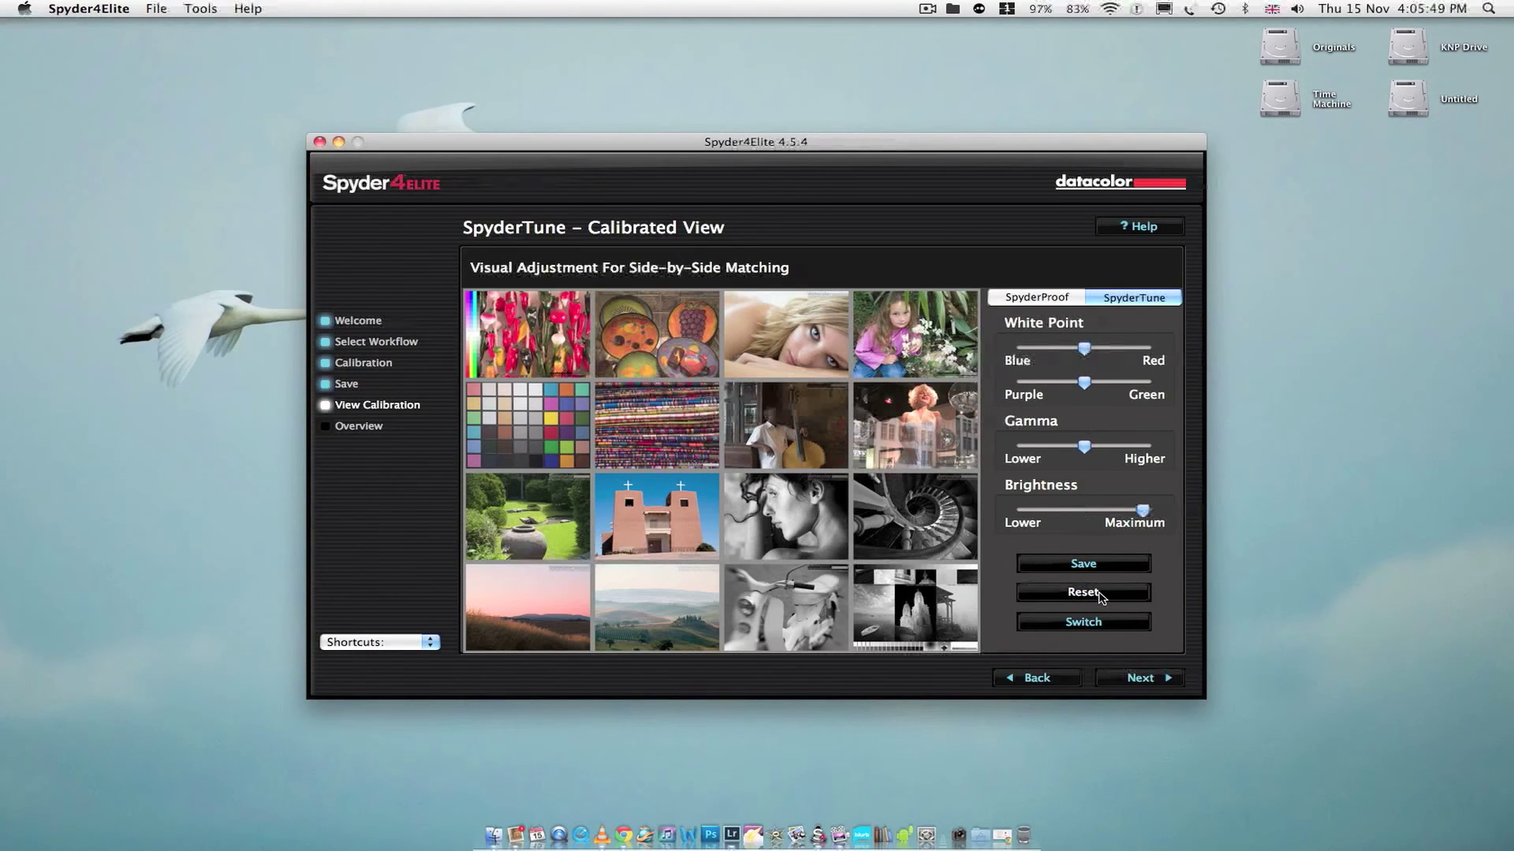
click(1028, 298)
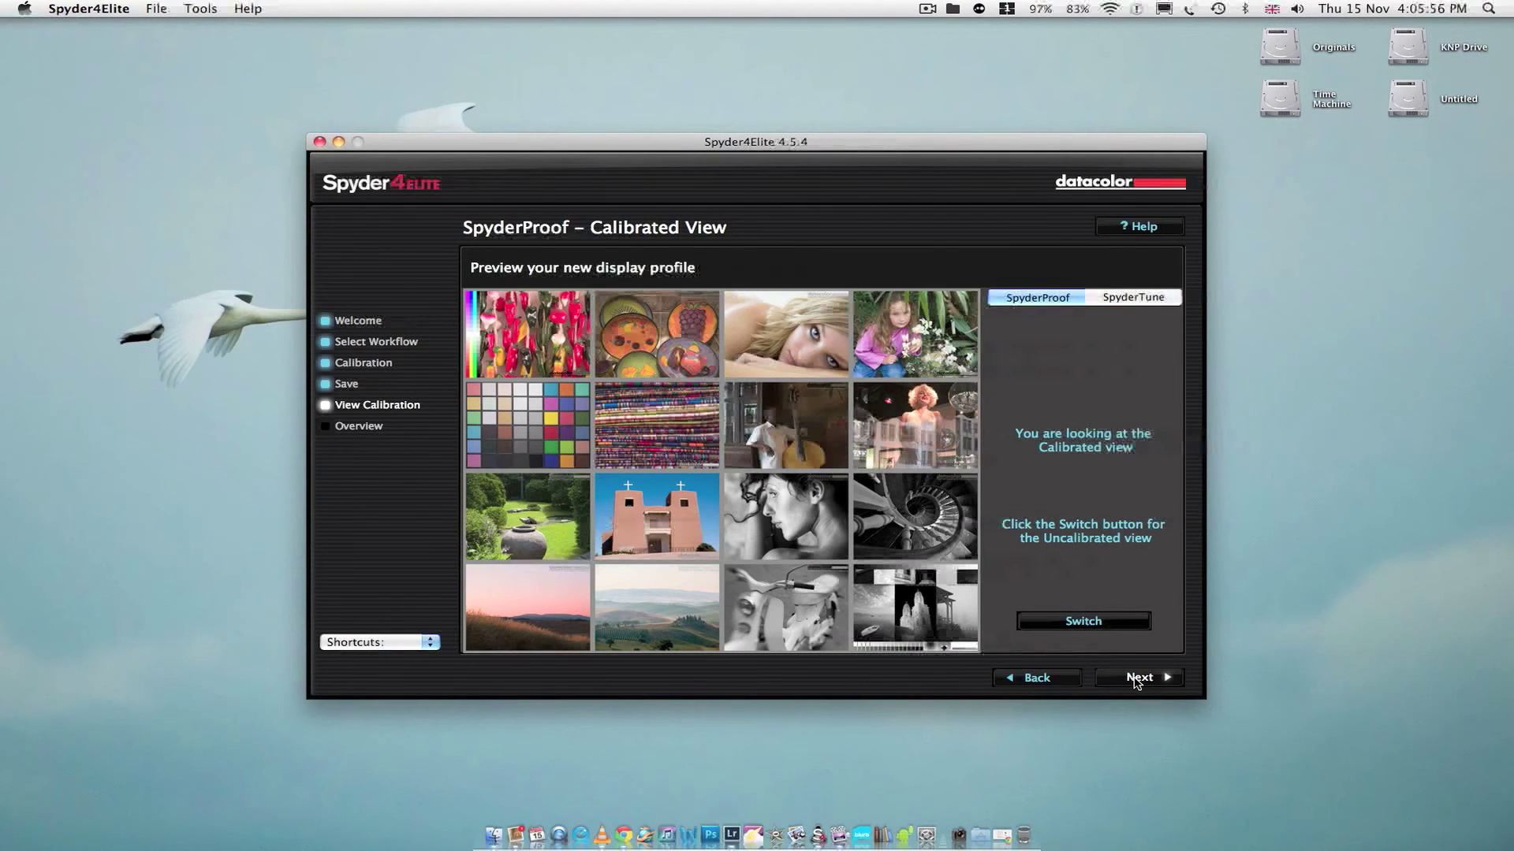
Step: Compare the Spyder Profile gamut against AdobeRGB (76%) and then sRGB (96%)
click(1135, 680)
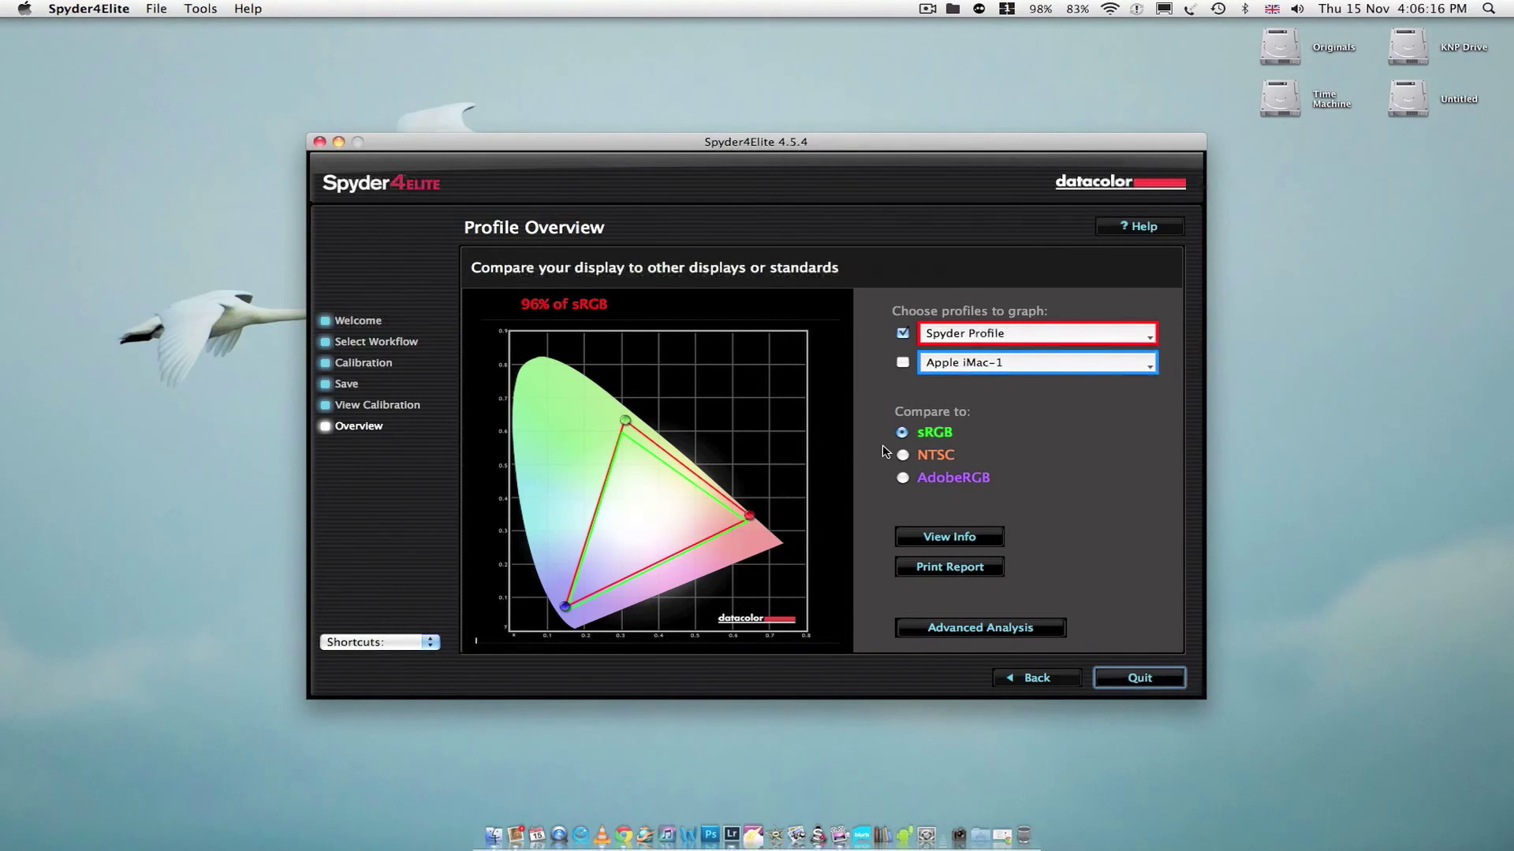
click(903, 478)
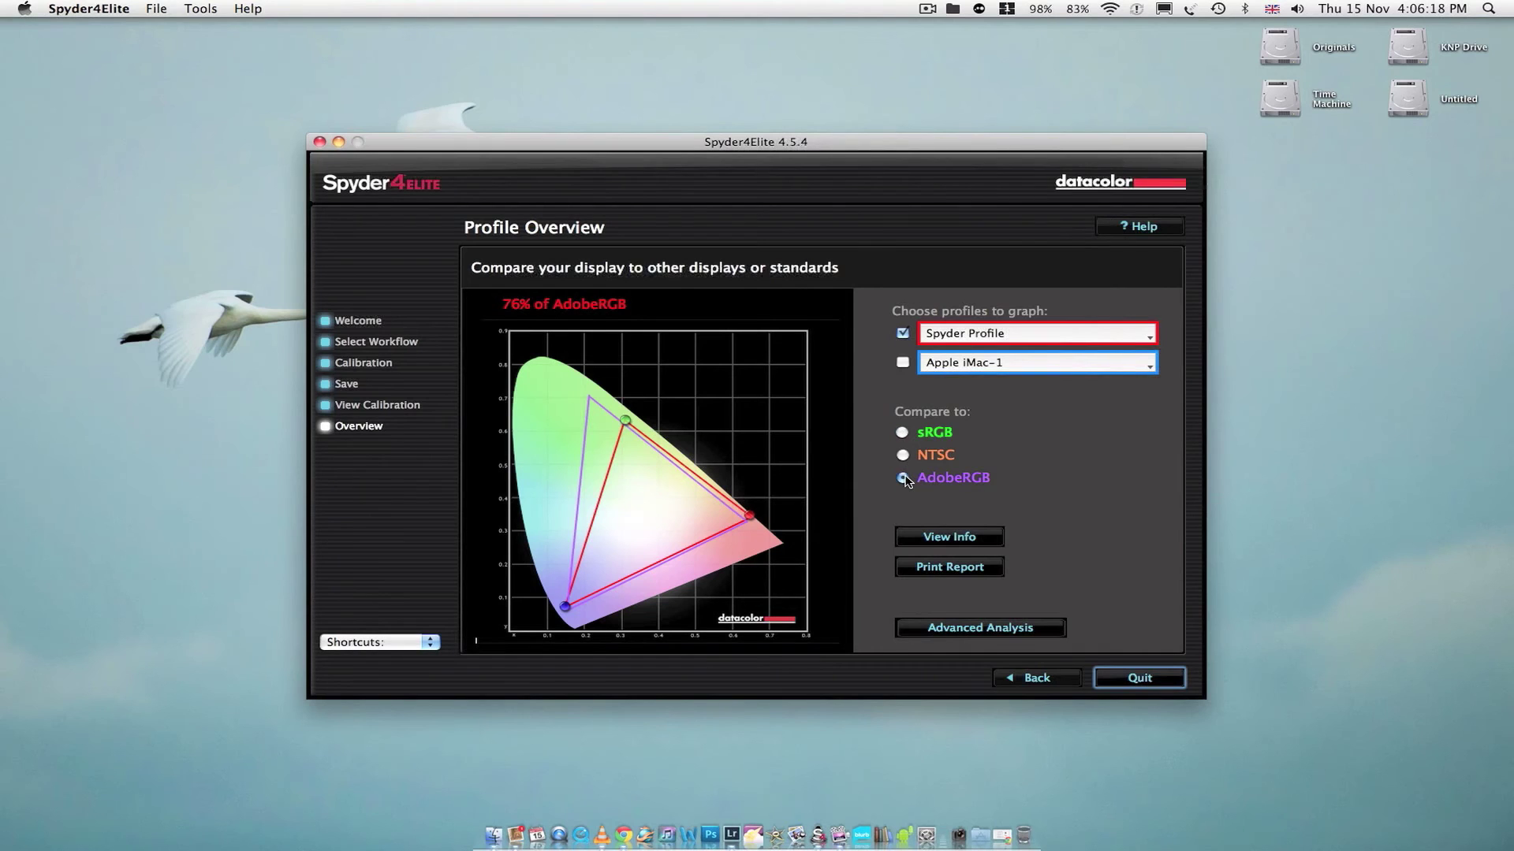
click(903, 434)
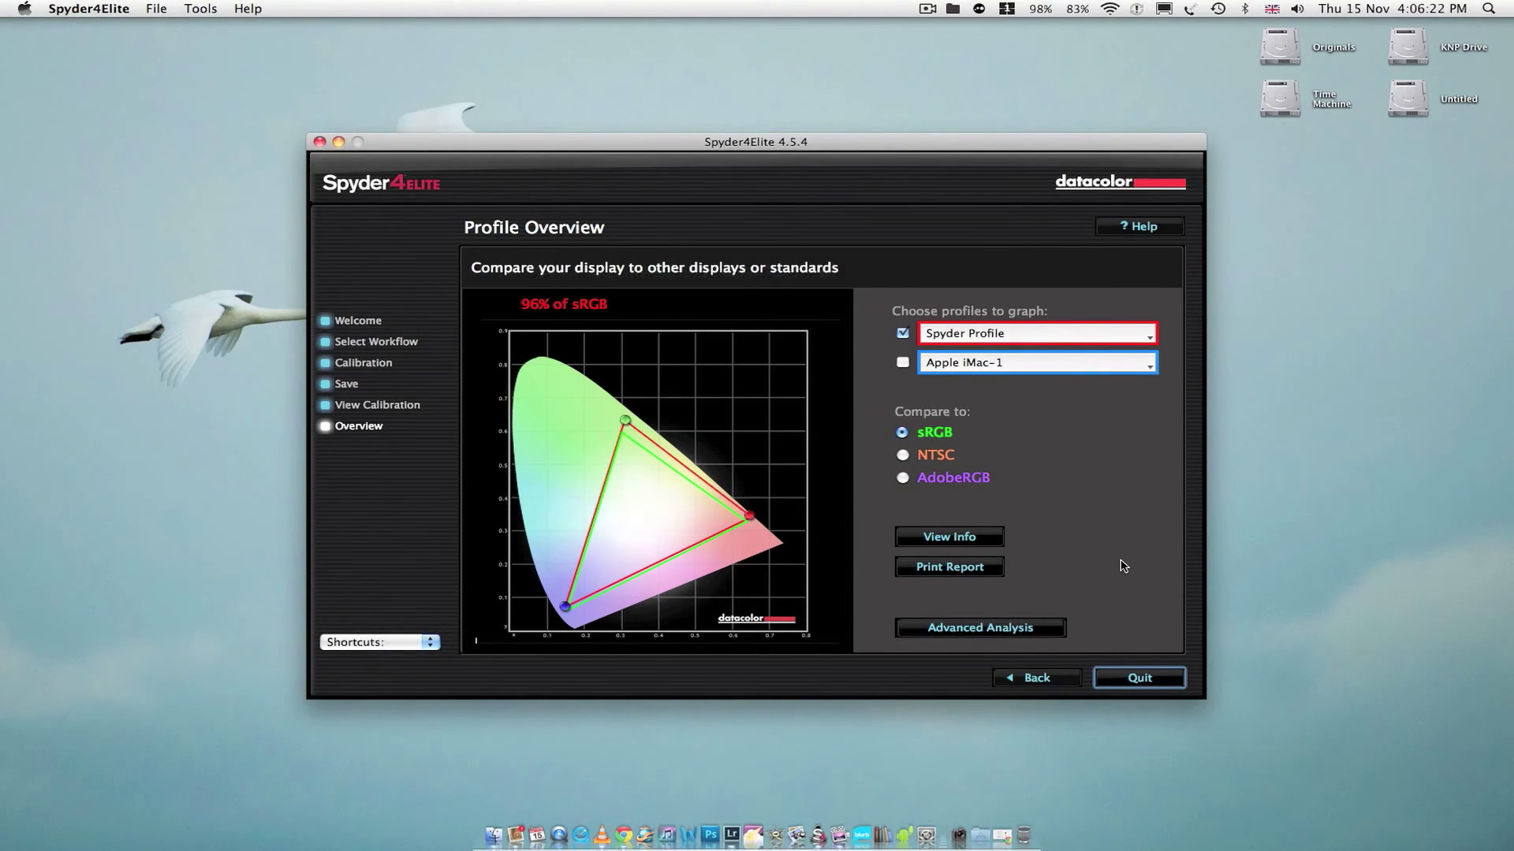
Step: Add Apple iMac-1 to the gamut graph and toggle Spyder Profile off and back on
click(903, 363)
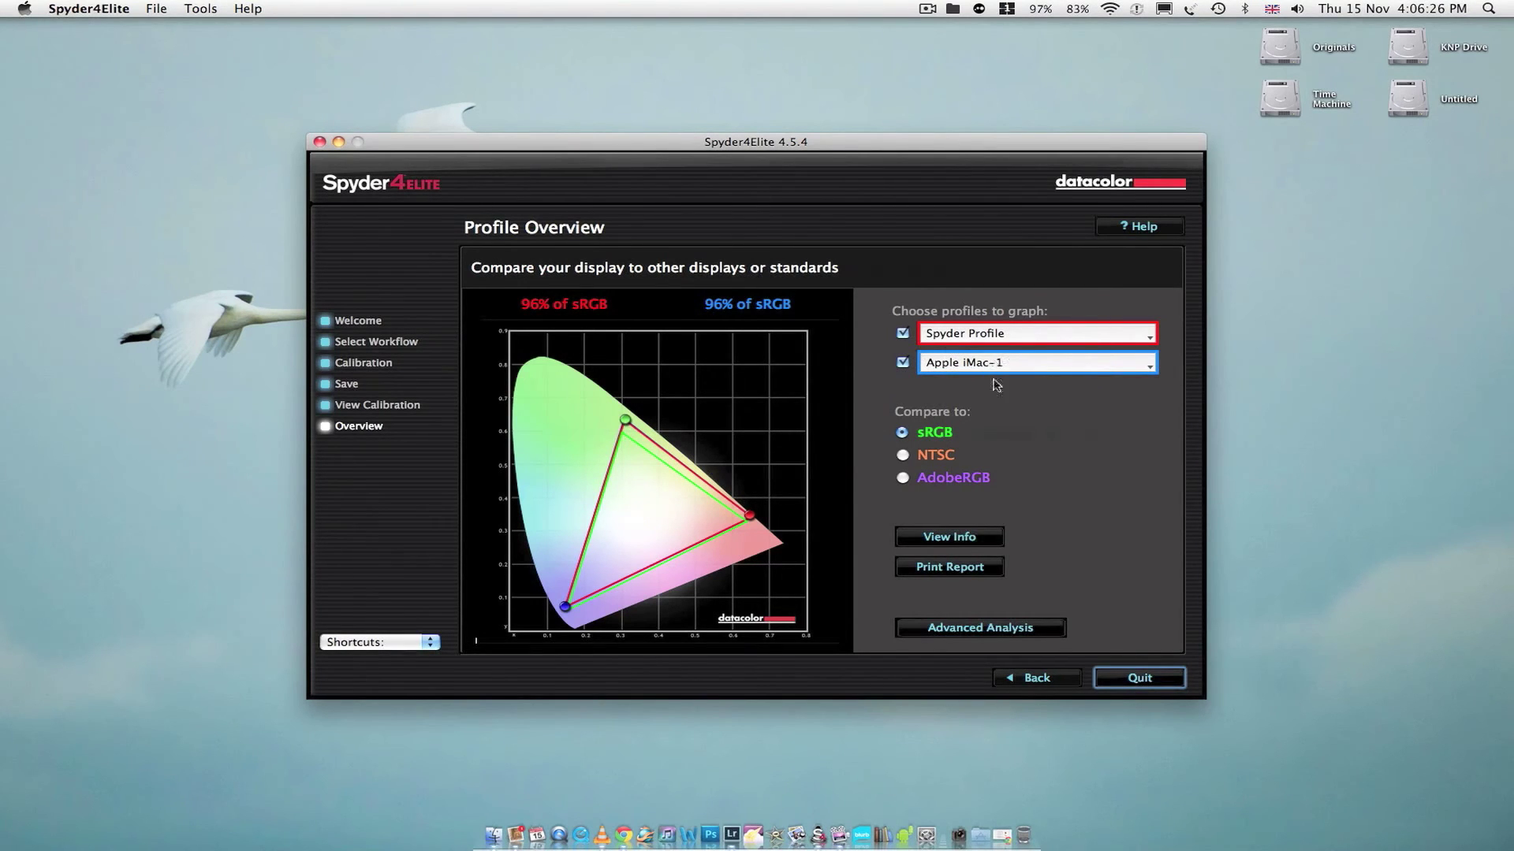
click(903, 333)
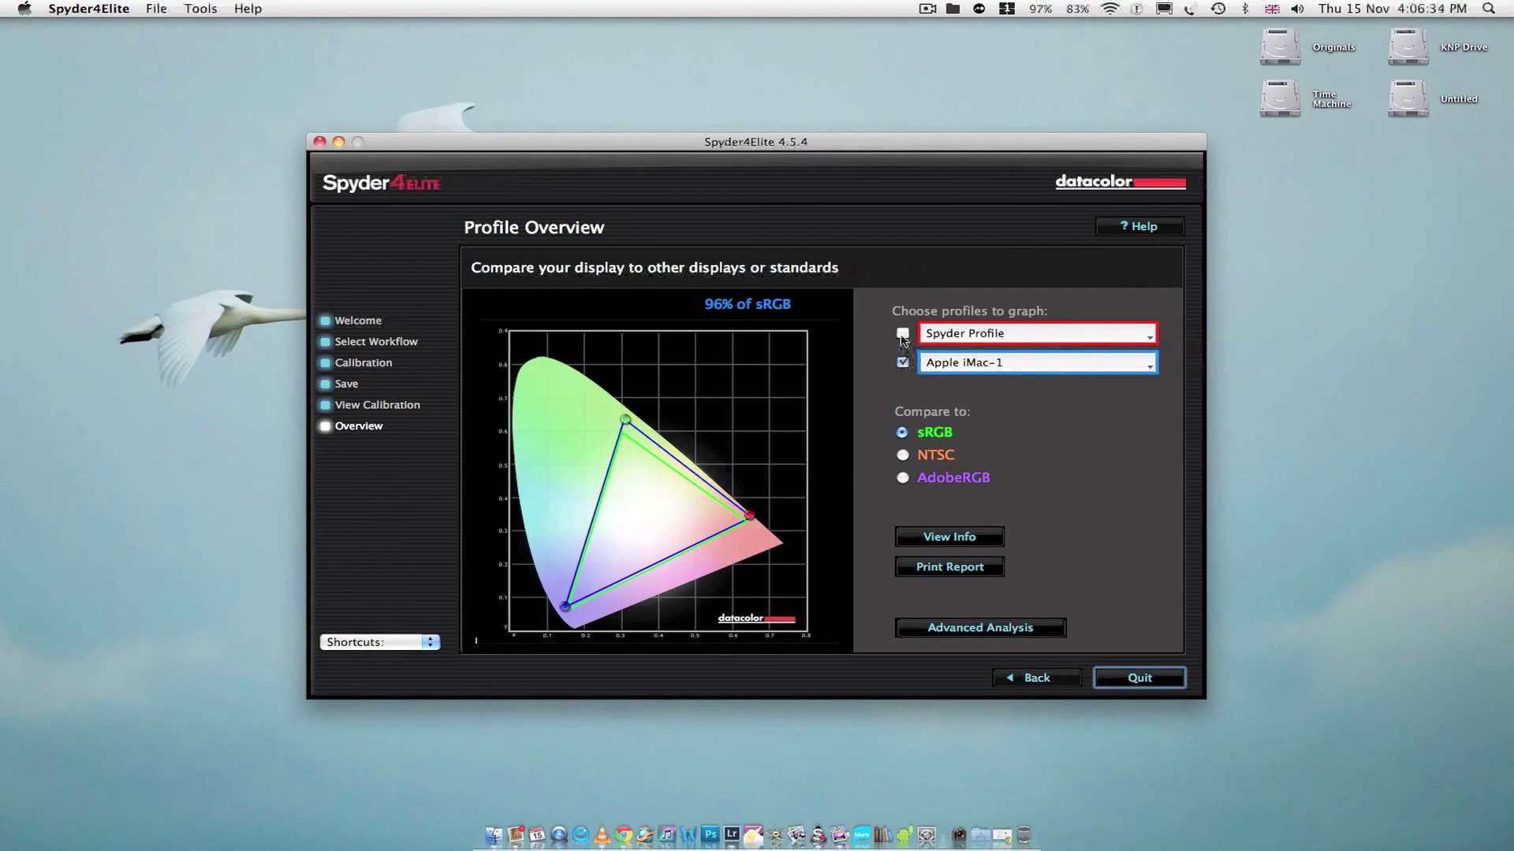
click(902, 334)
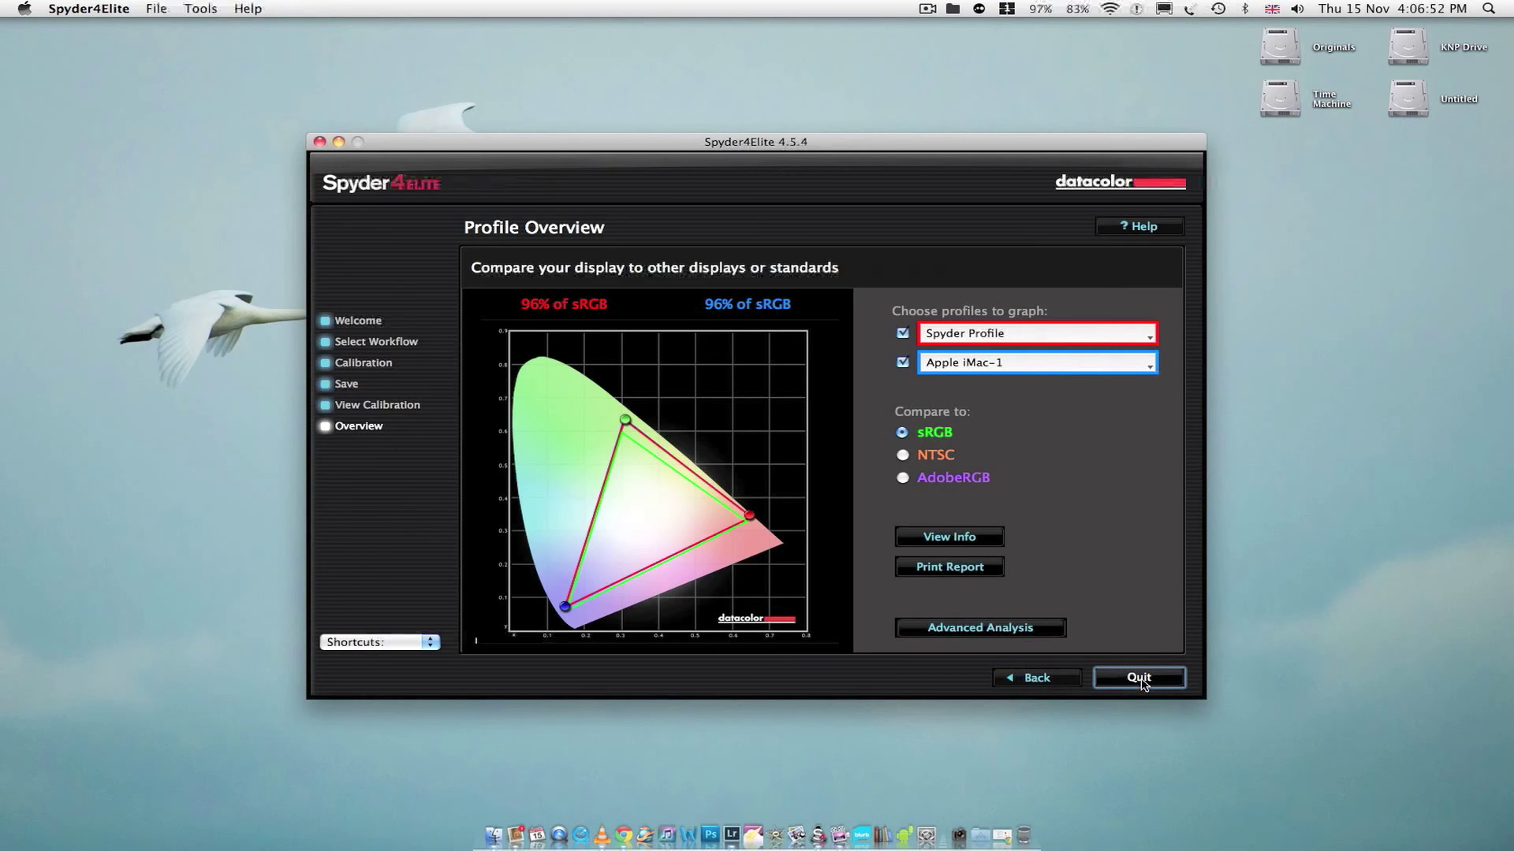
Step: Quit Spyder4Elite from its window
click(1139, 678)
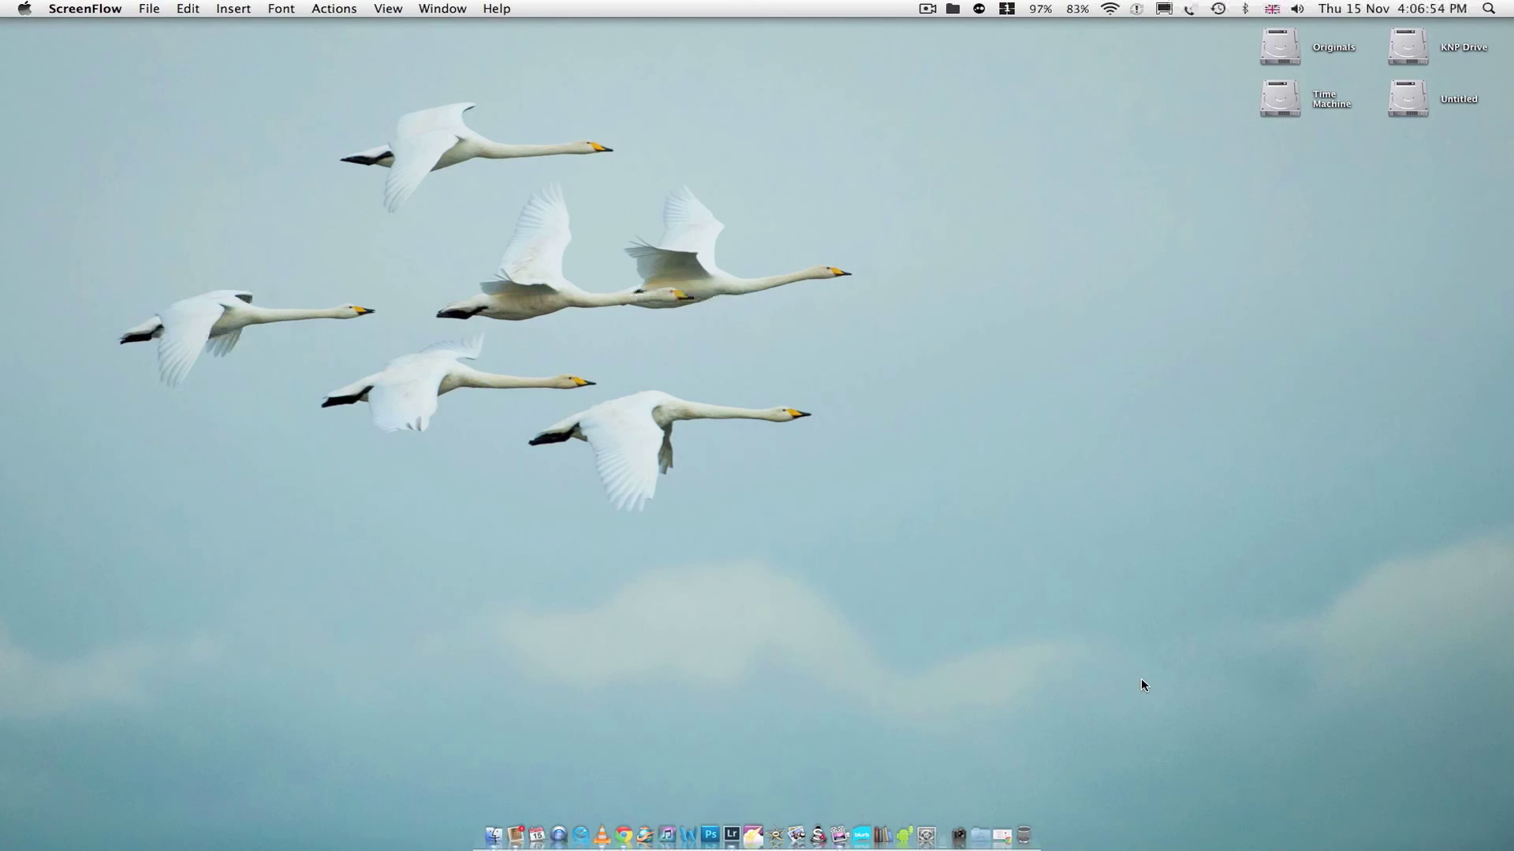